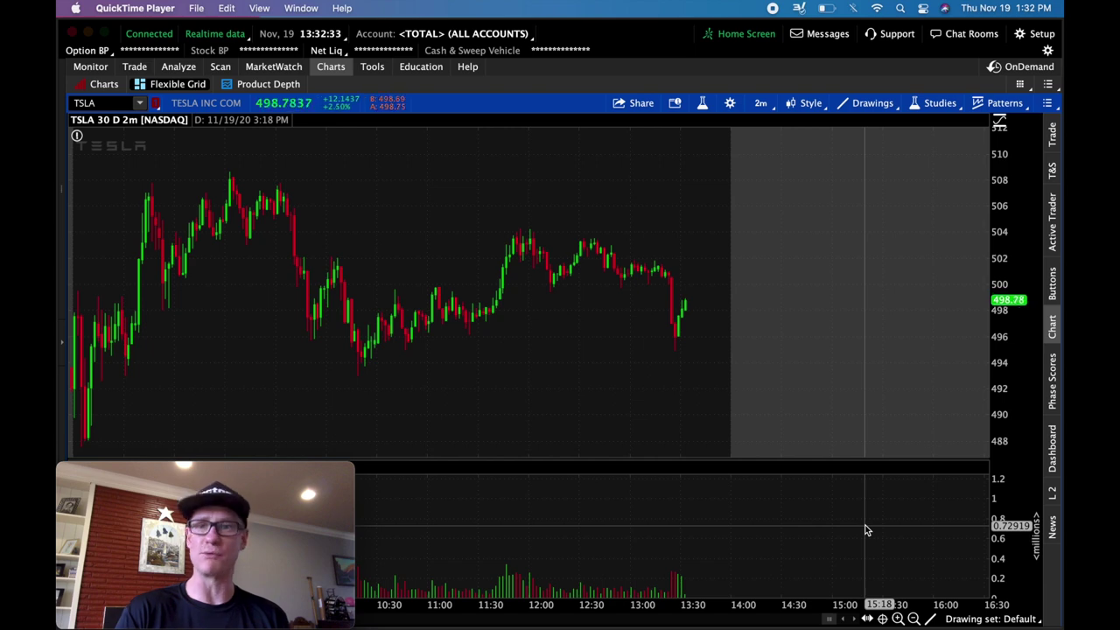
- Find the VWAP study in the study list and add it to the TSLA chart's price studies
click(935, 112)
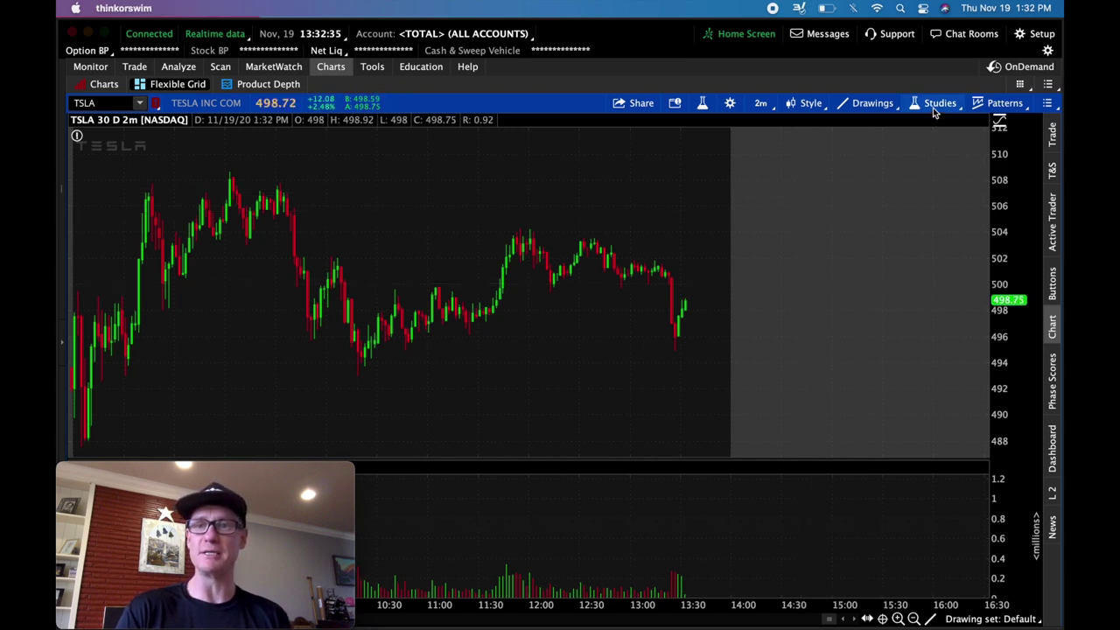
click(935, 111)
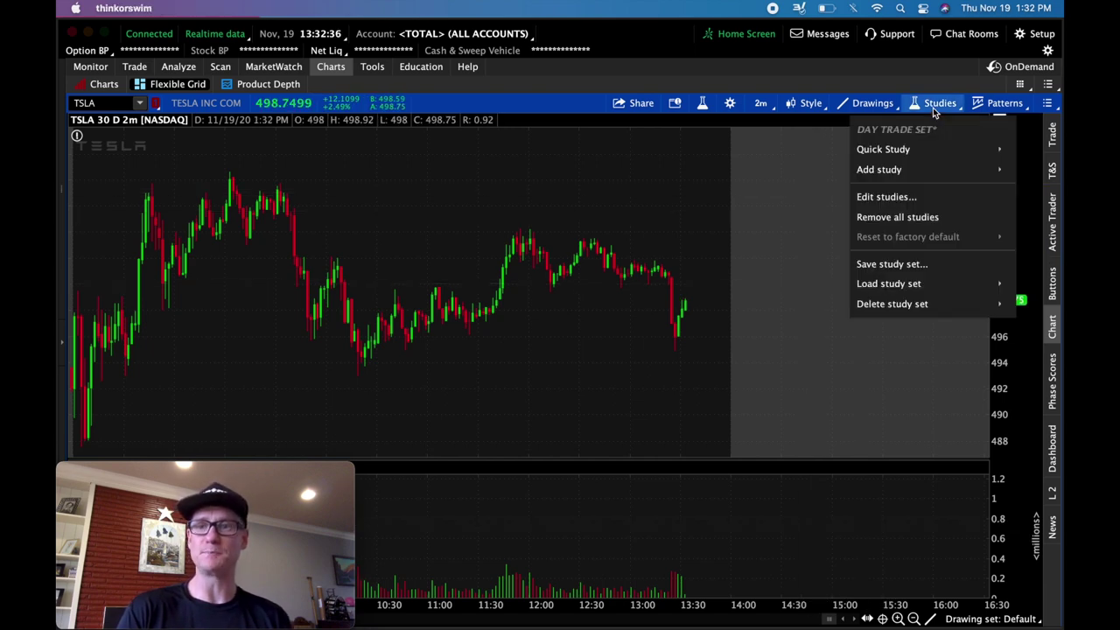
click(887, 198)
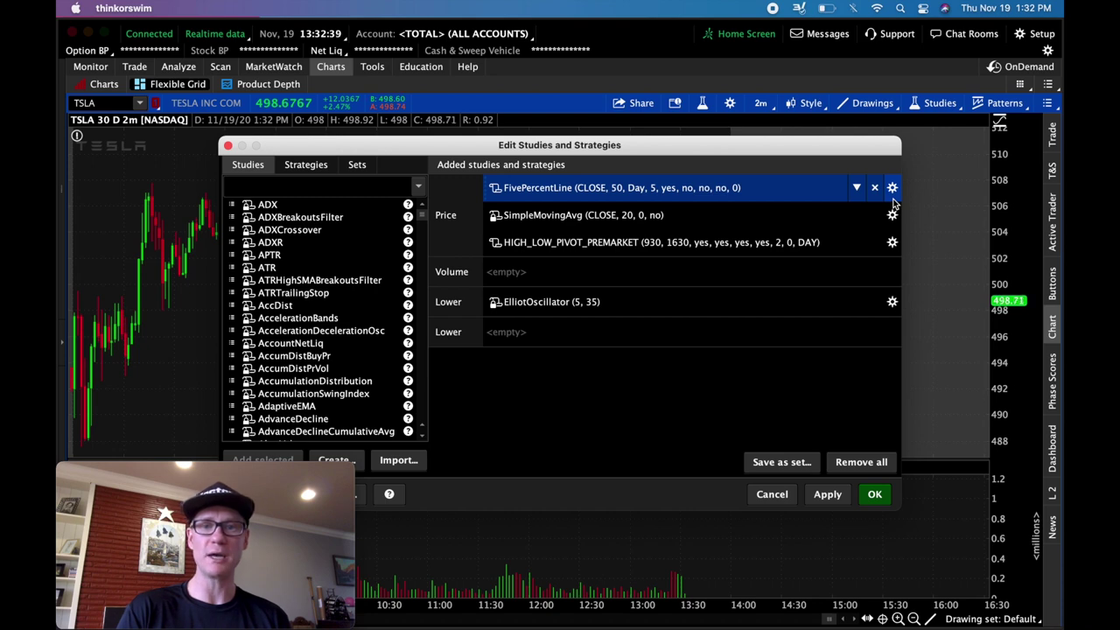
click(328, 186)
text(vww)
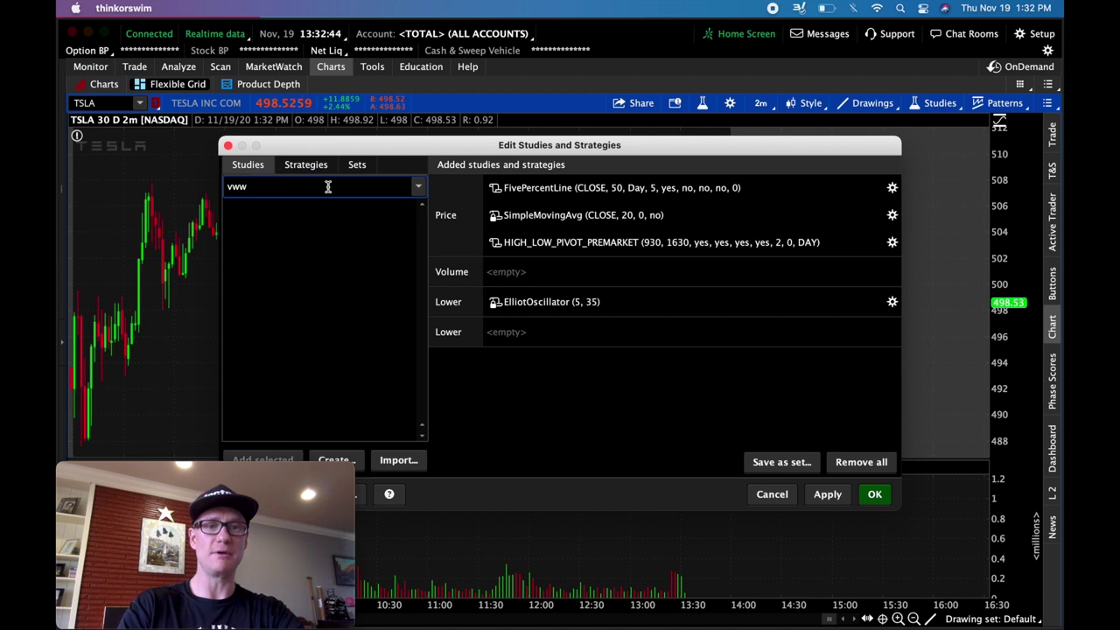
key(BackSpace)
text(a)
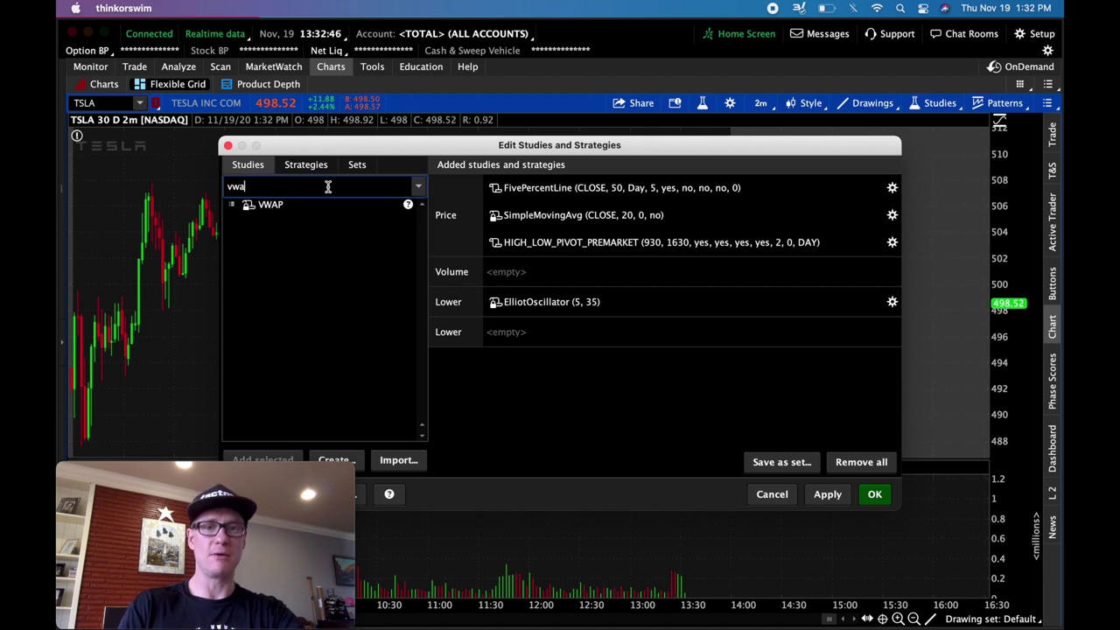
double_click(279, 204)
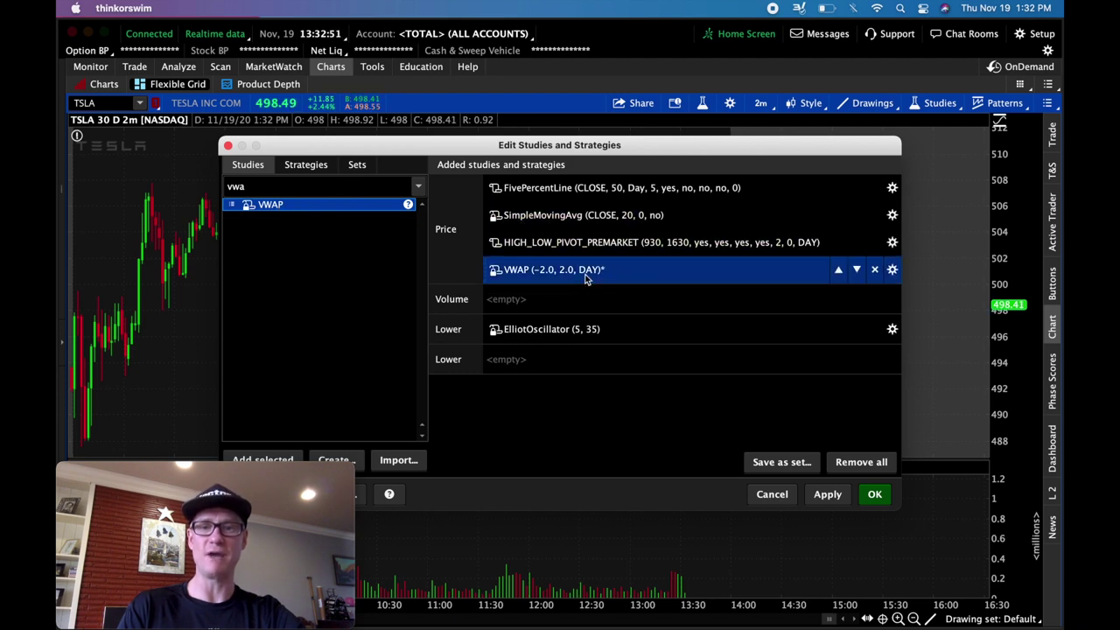
- Review the VWAP study's settings, keep Show study enabled, and apply the study to the TSLA chart
double_click(649, 276)
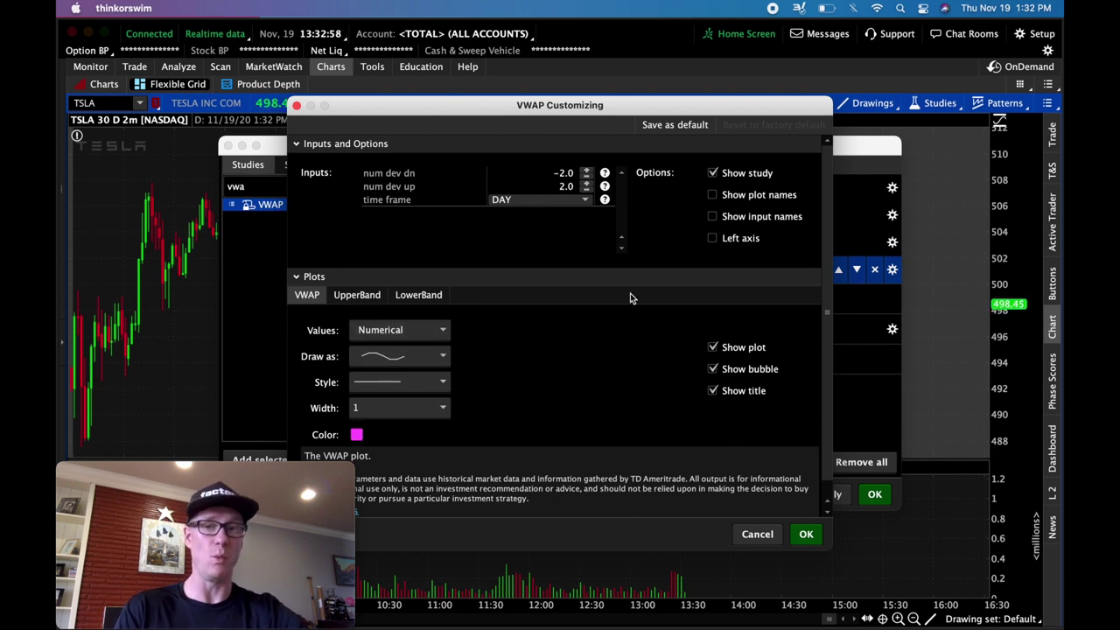
click(713, 174)
click(712, 175)
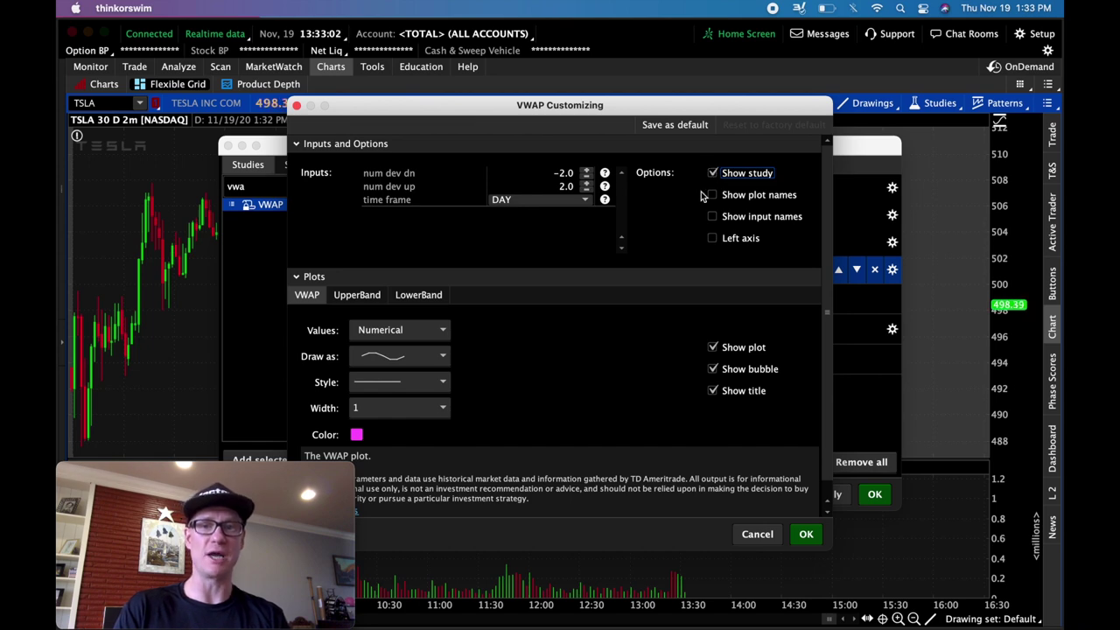
click(806, 534)
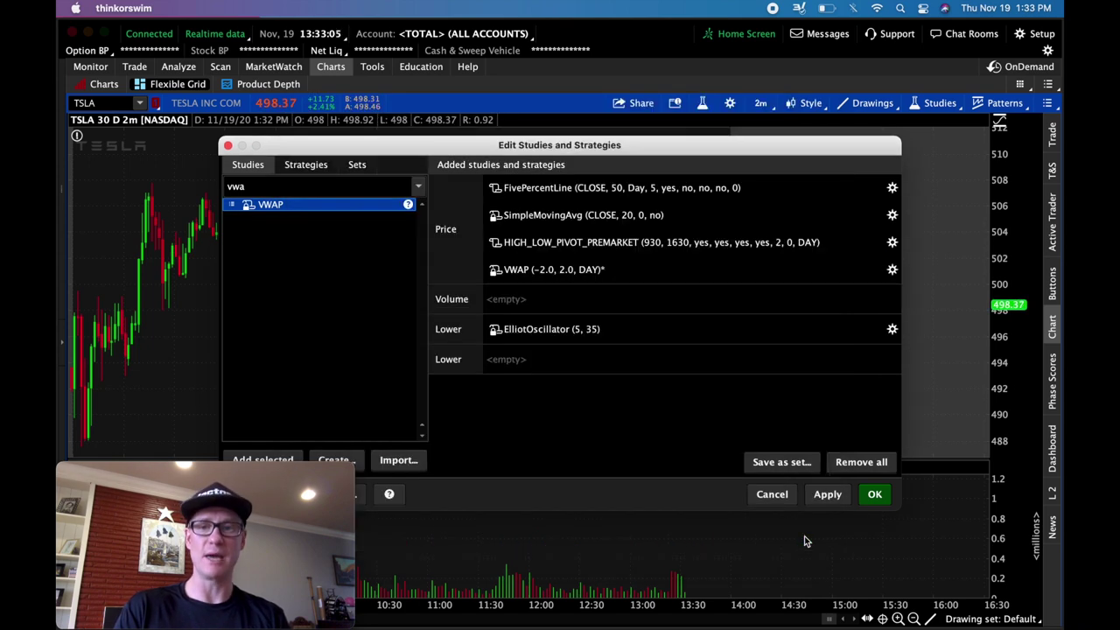
click(827, 497)
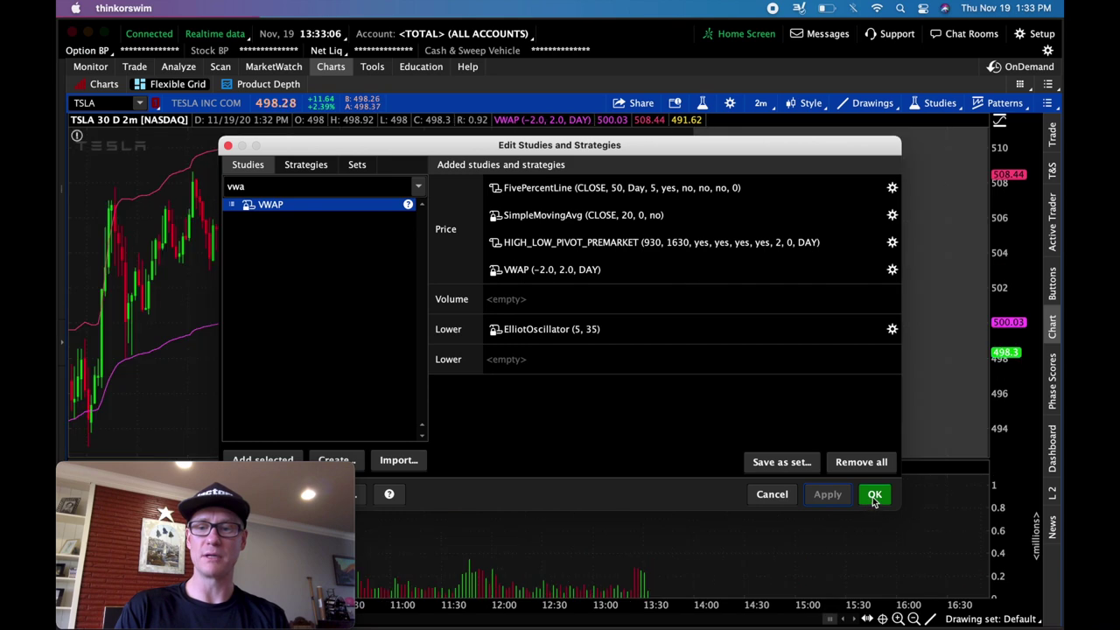
click(874, 494)
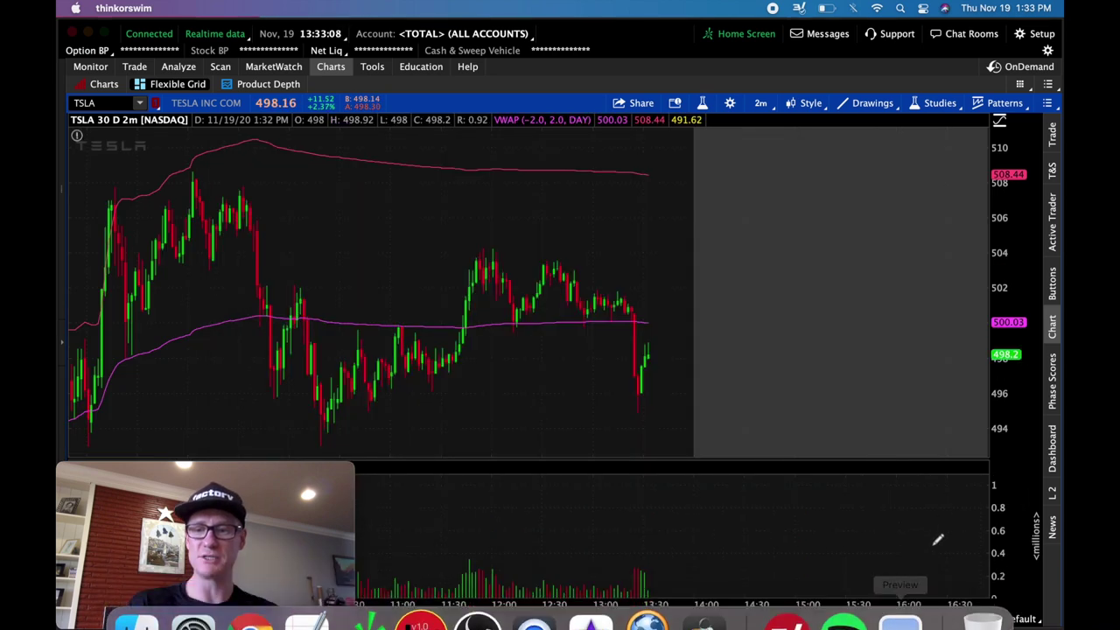
- Examine the TSLA price action of 11/19/20 against the VWAP line and its upper and lower bands
click(915, 618)
click(915, 618)
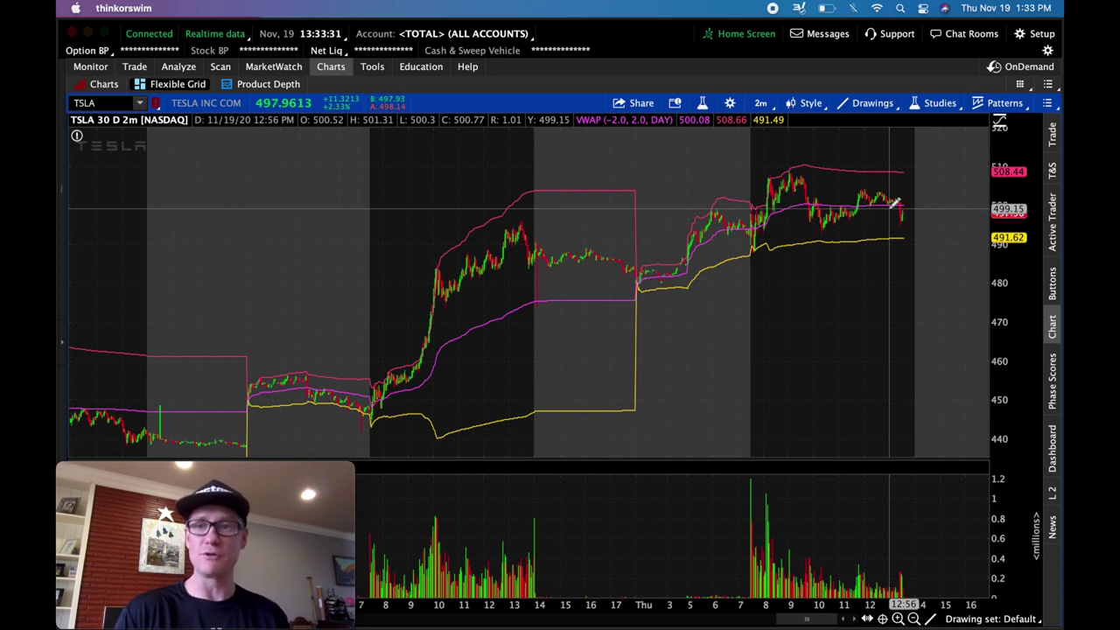
drag(725, 190, 956, 189)
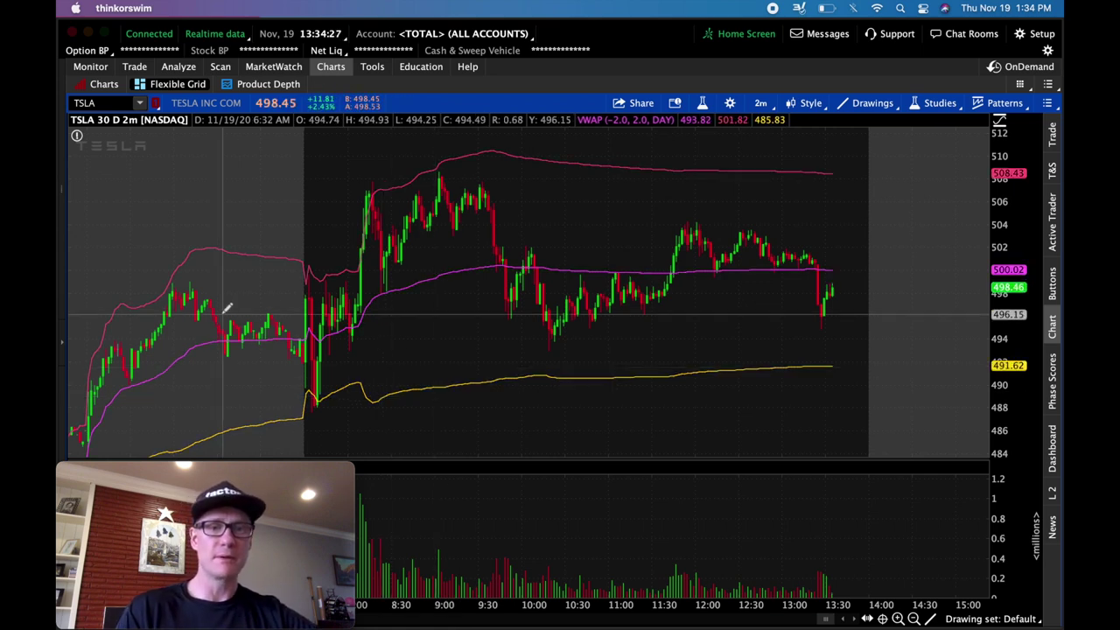
scroll(633, 280, up, 5)
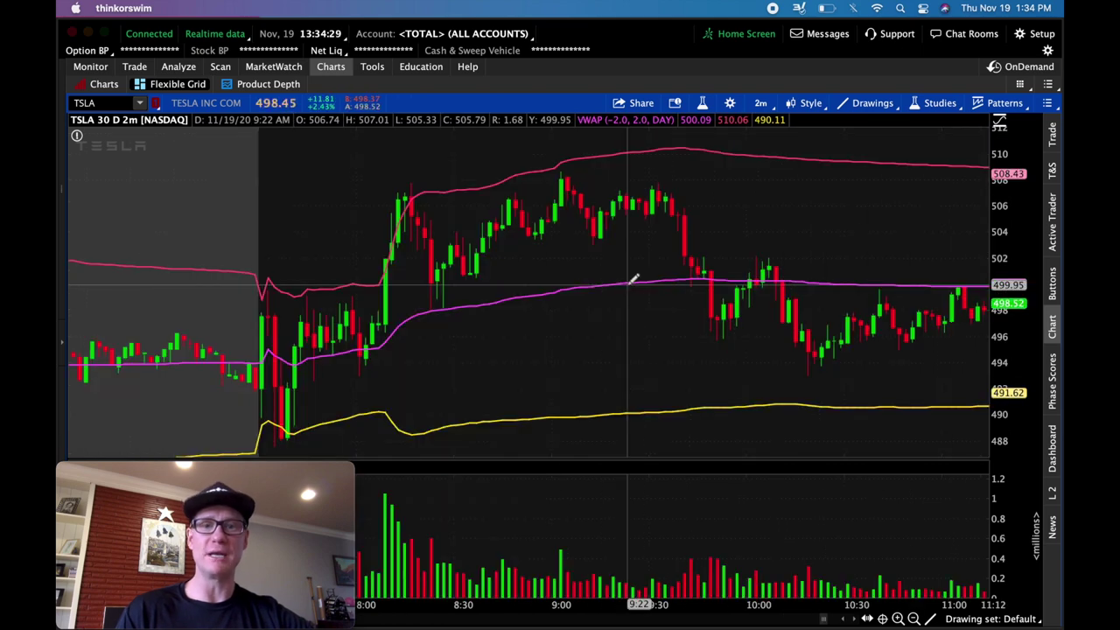
scroll(633, 280, up, 1)
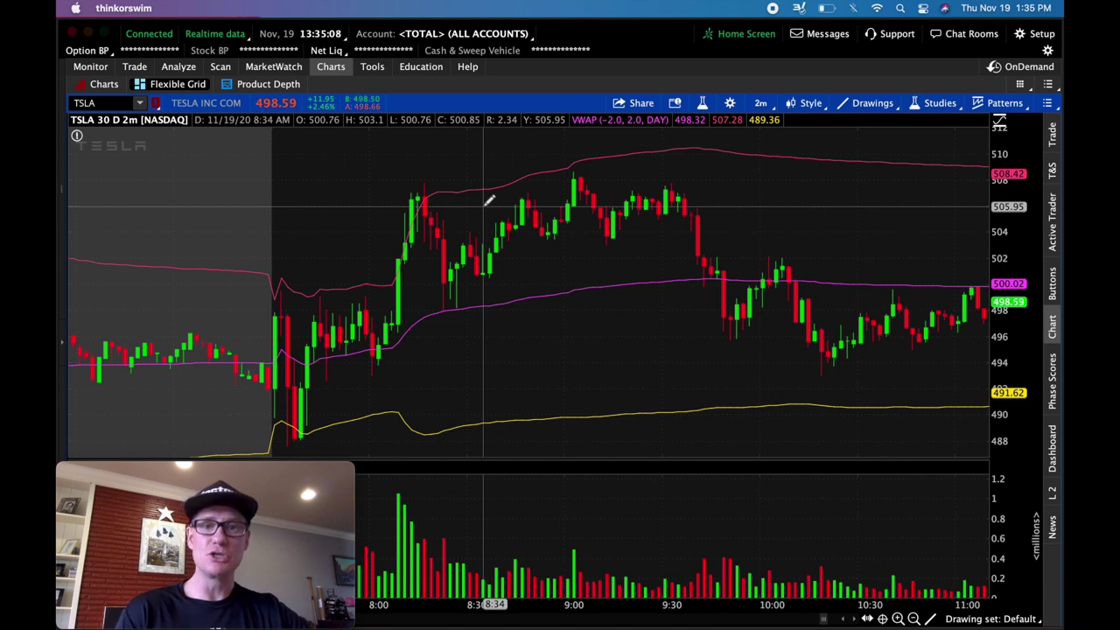
drag(282, 271, 649, 256)
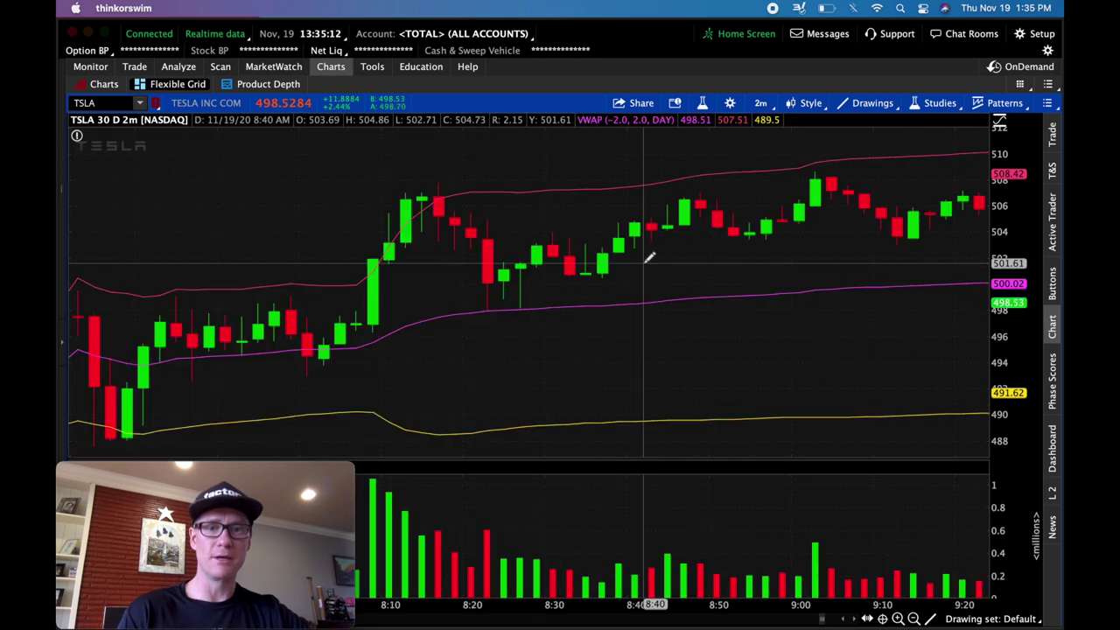
scroll(643, 258, up, 5)
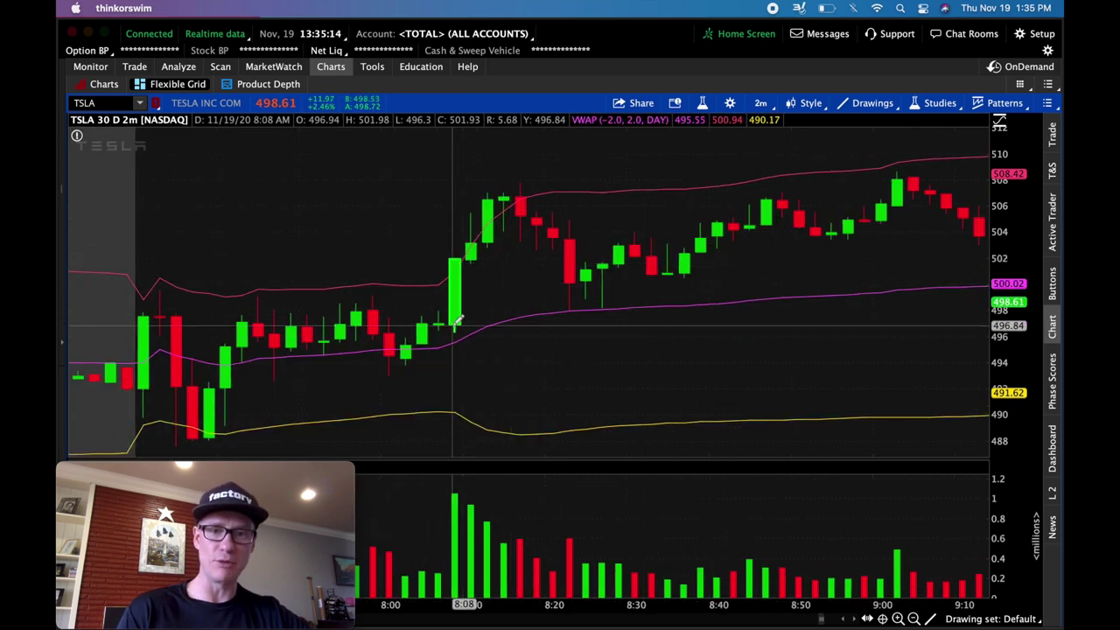
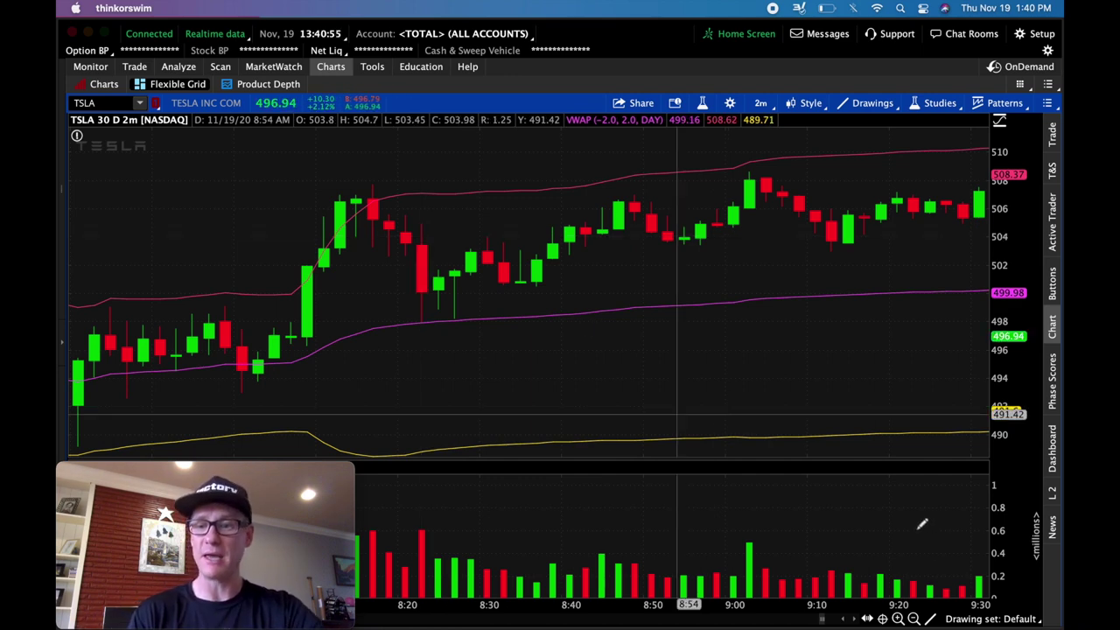
click(913, 619)
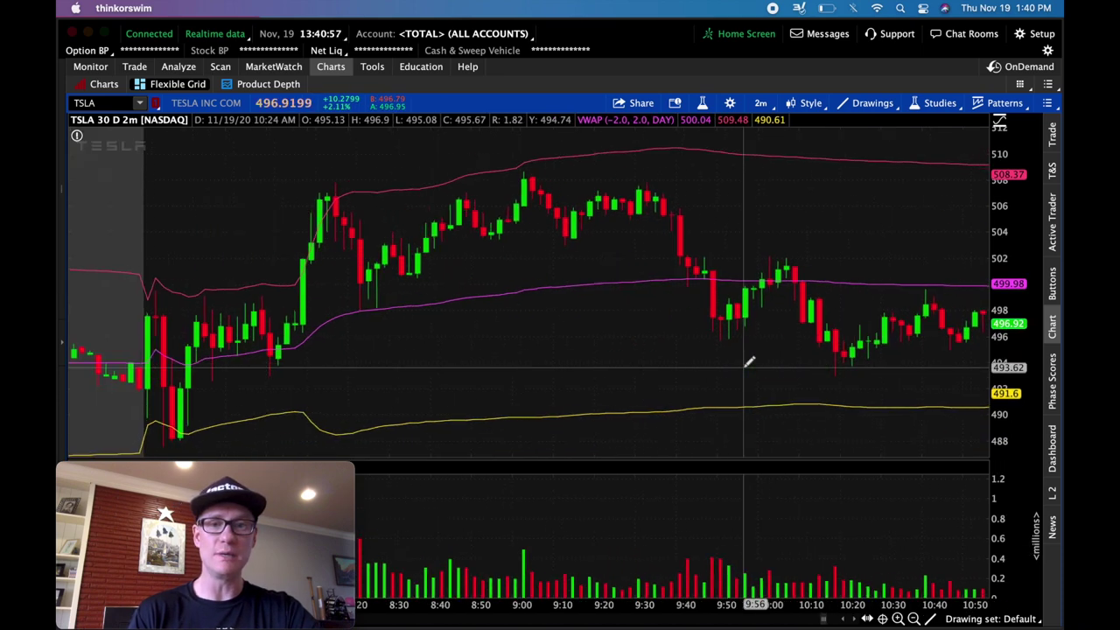
scroll(746, 363, left, 5)
- Switch the chart to ROKU and examine its price action from the market open against the VWAP line and bands
click(110, 102)
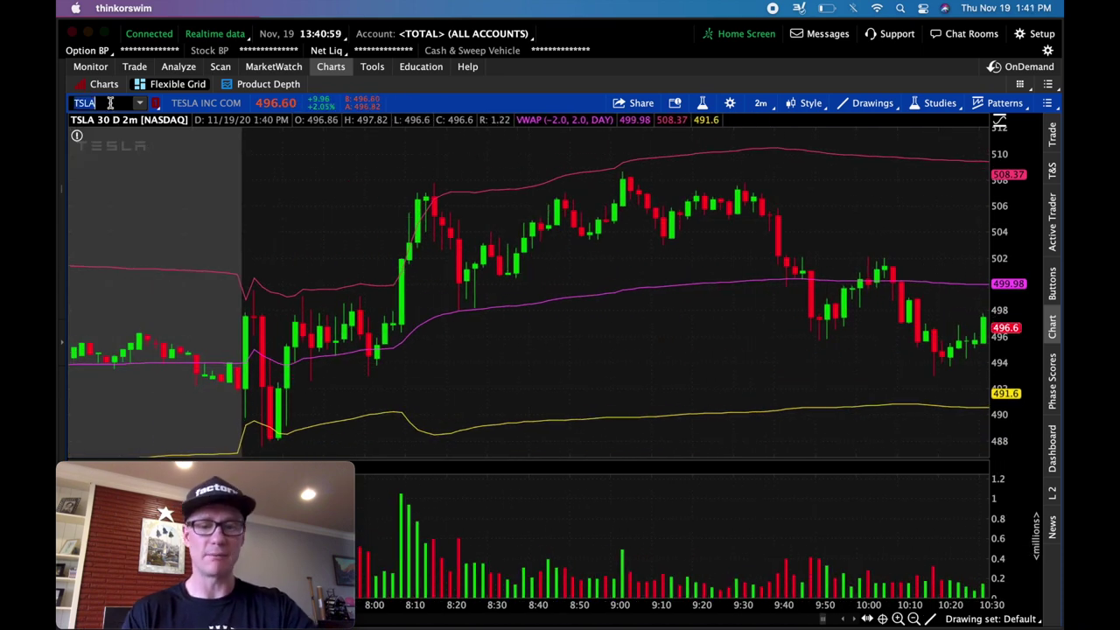
text(ROKU)
key(Return)
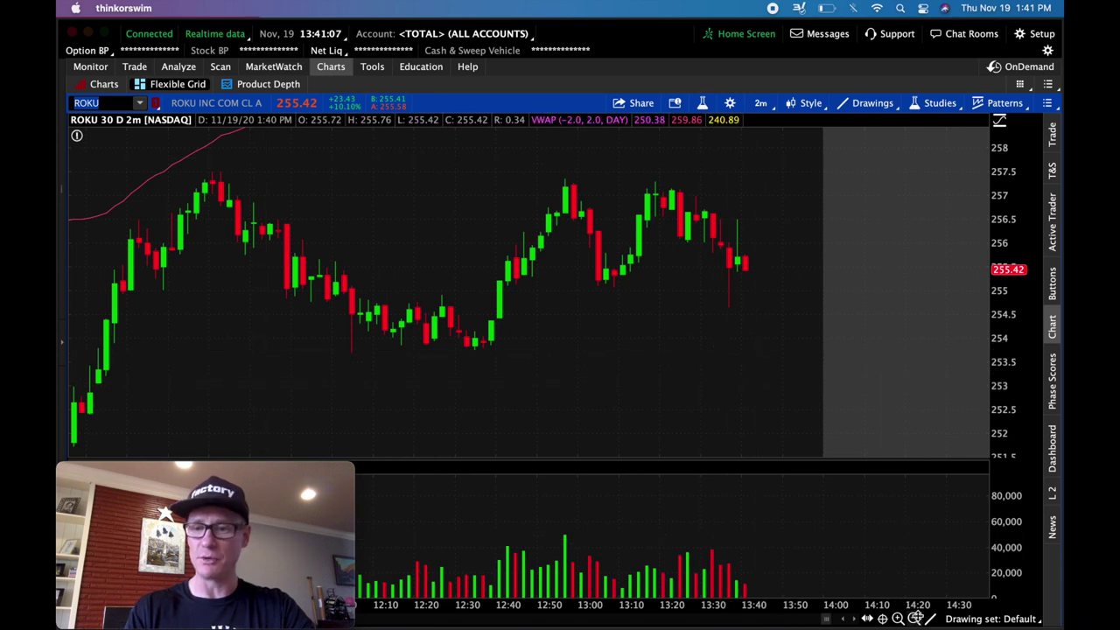
click(915, 617)
click(915, 618)
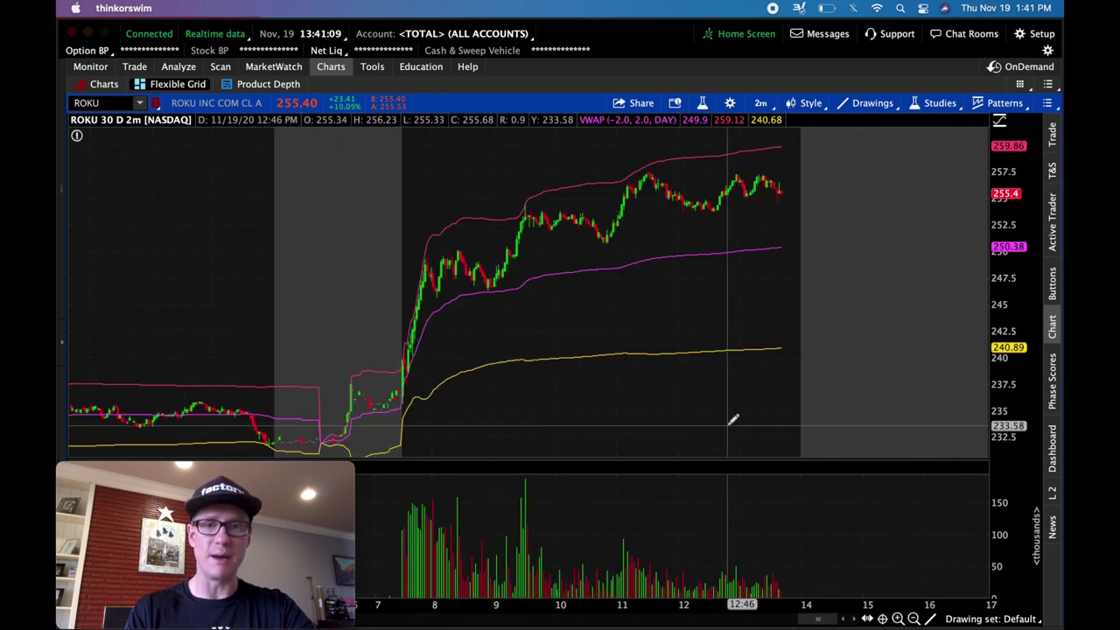
drag(393, 321, 630, 309)
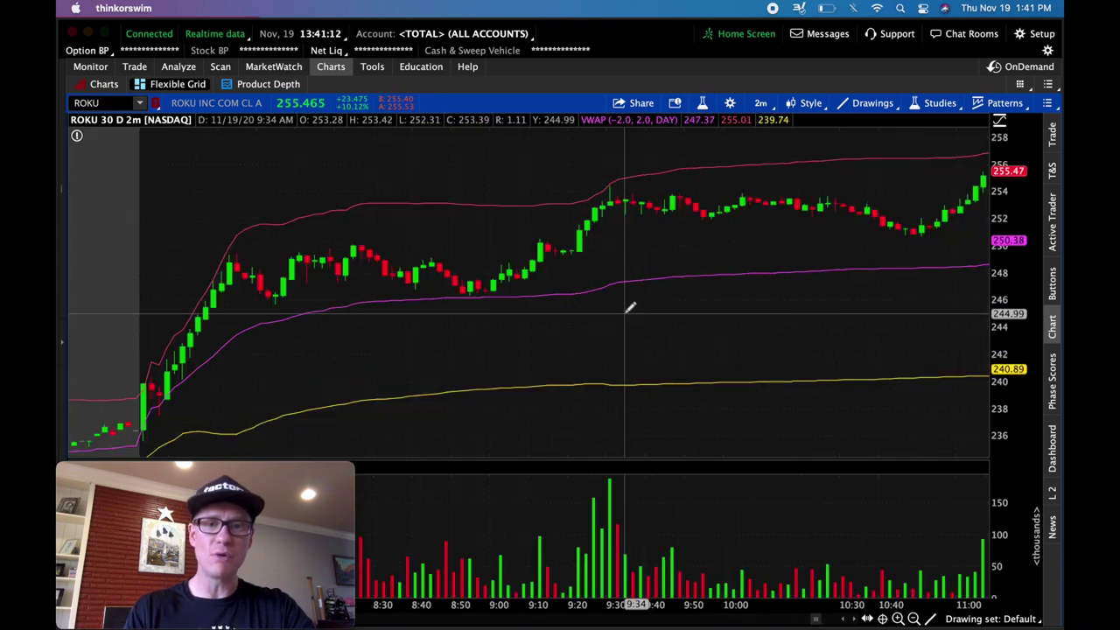
scroll(630, 309, up, 3)
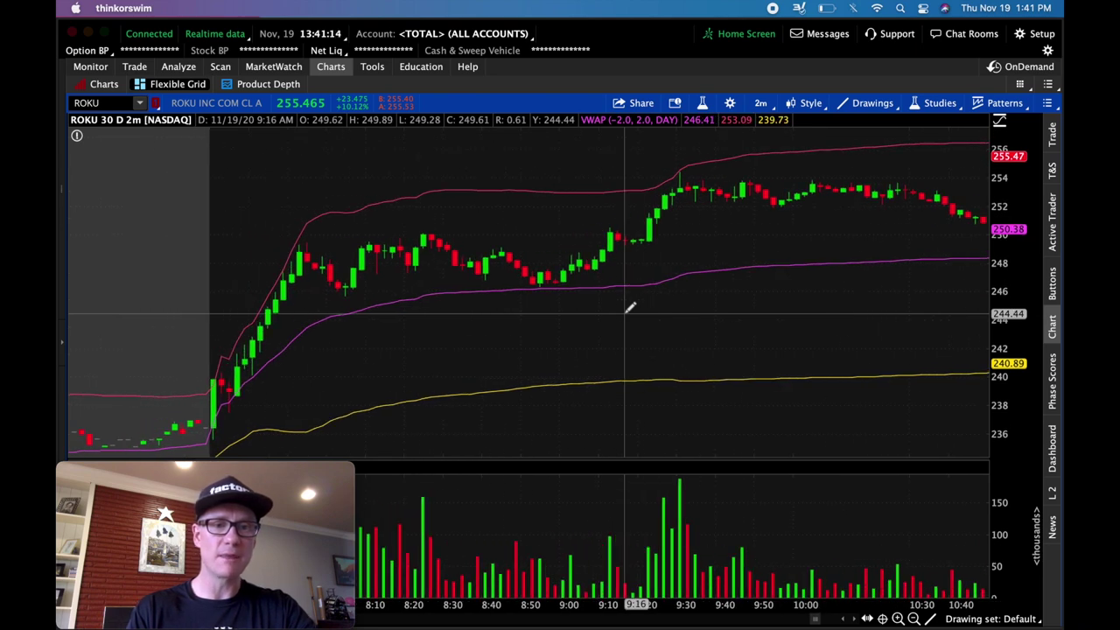
scroll(631, 308, up, 2)
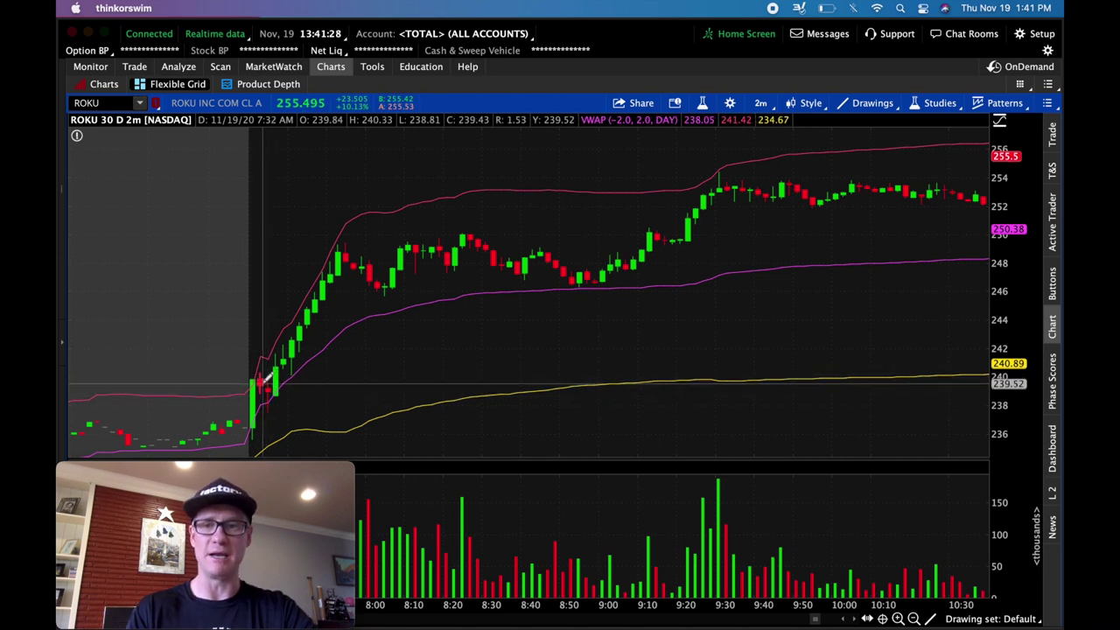
- Switch the chart to TWTR and examine the 11/19/20 morning candles around the upper VWAP band
click(120, 105)
text(TWTR)
key(Return)
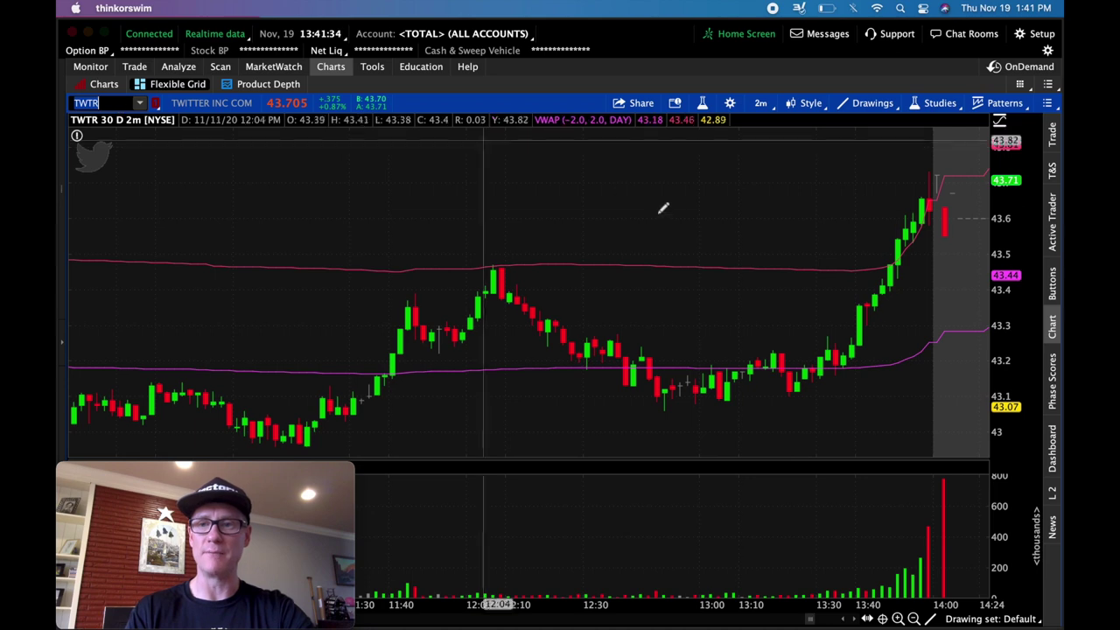
drag(811, 618, 819, 619)
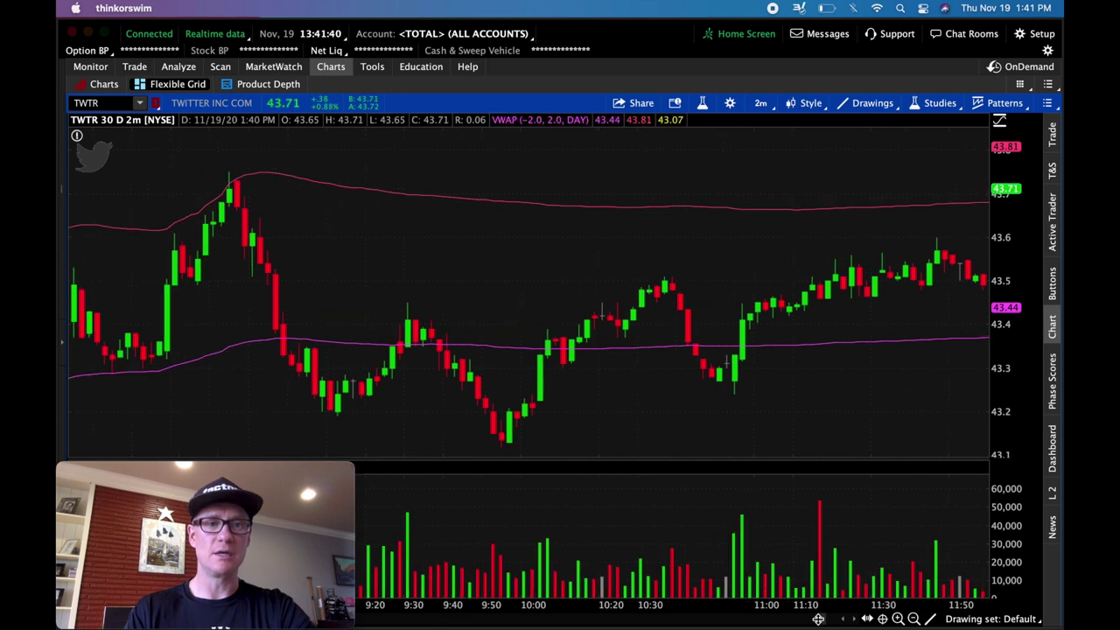
scroll(628, 331, up, 10)
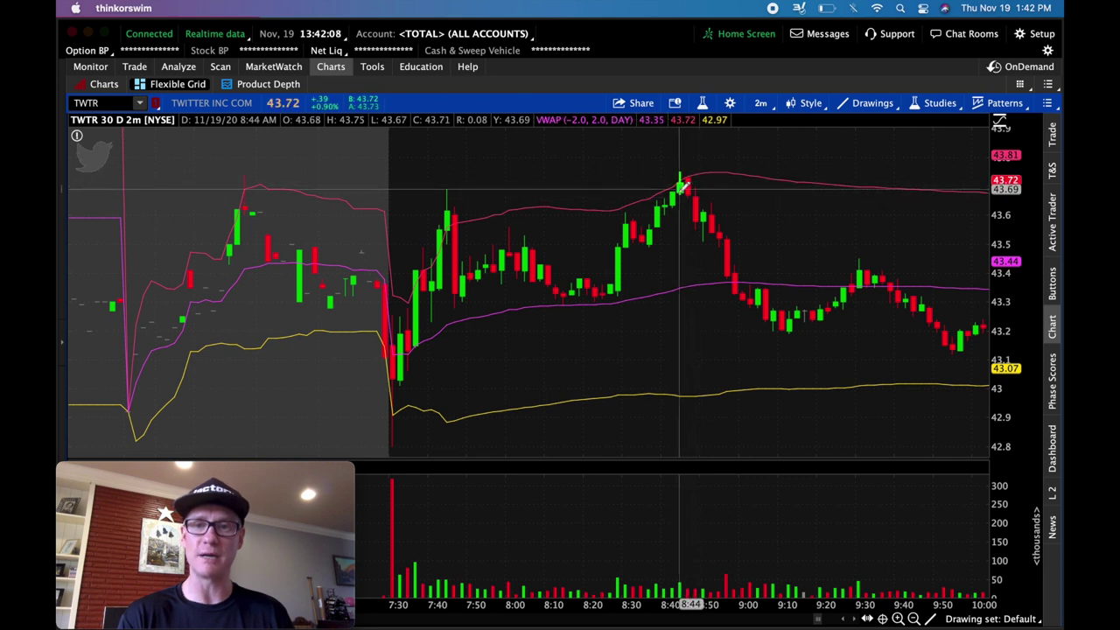
drag(599, 188, 804, 194)
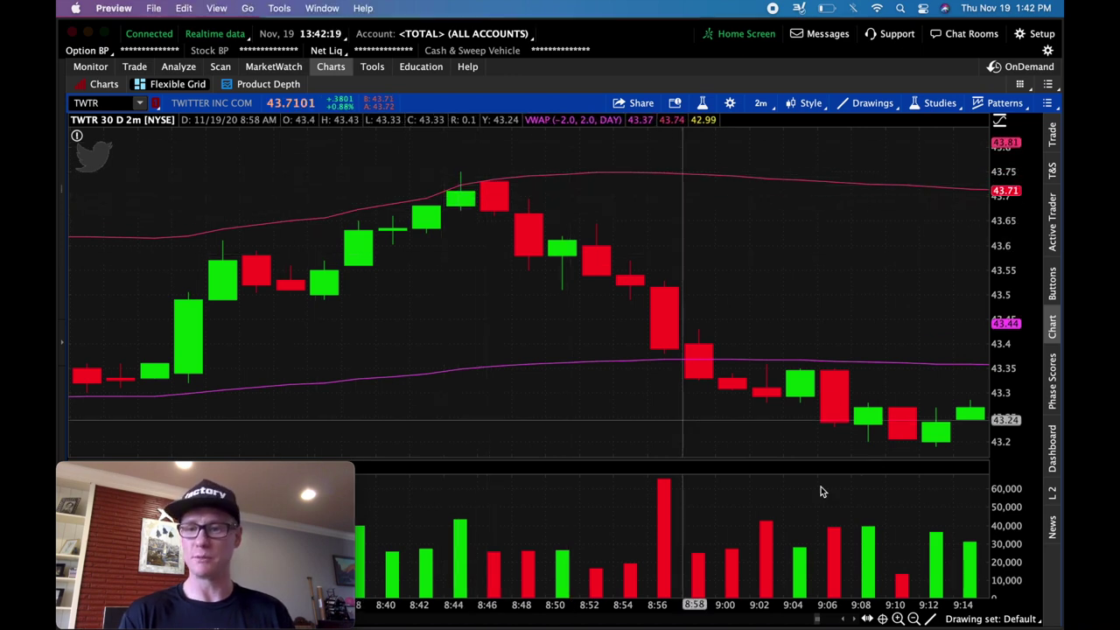
- Examine TWTR's most recent afternoon candles of 11/19/20 in relation to the upper VWAP band
click(914, 619)
click(914, 618)
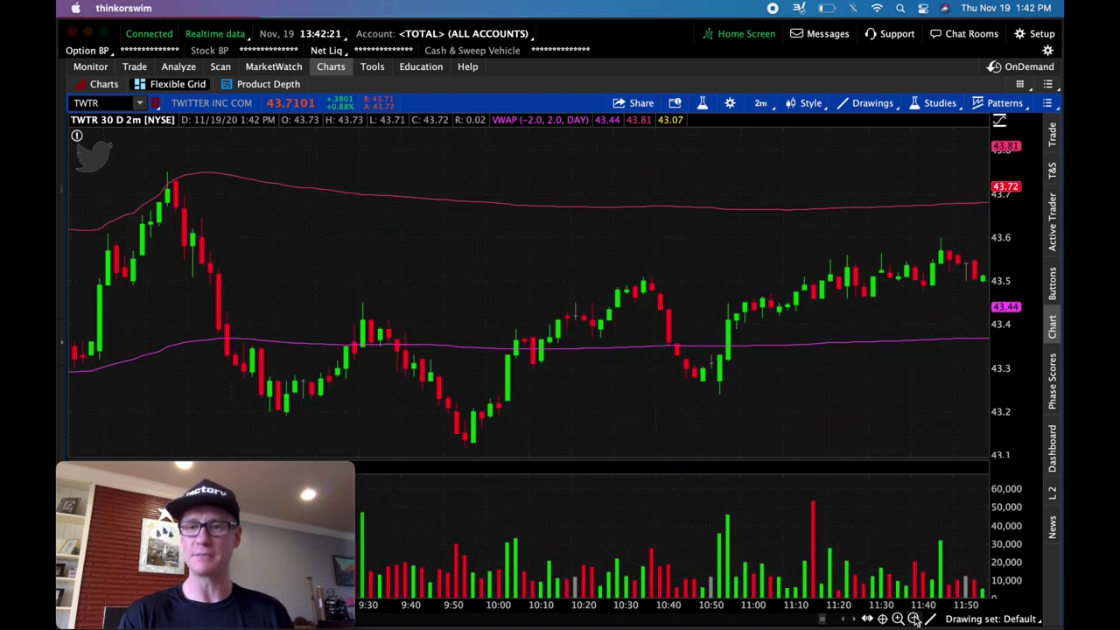
scroll(873, 449, up, 3)
scroll(873, 449, down, 3)
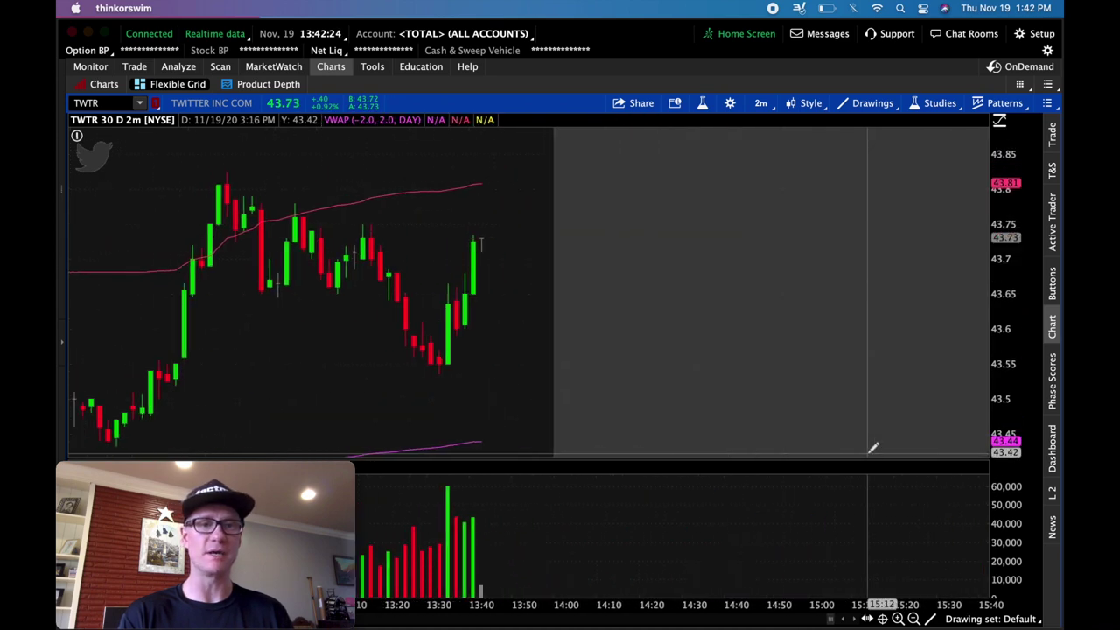
scroll(873, 449, up, 1)
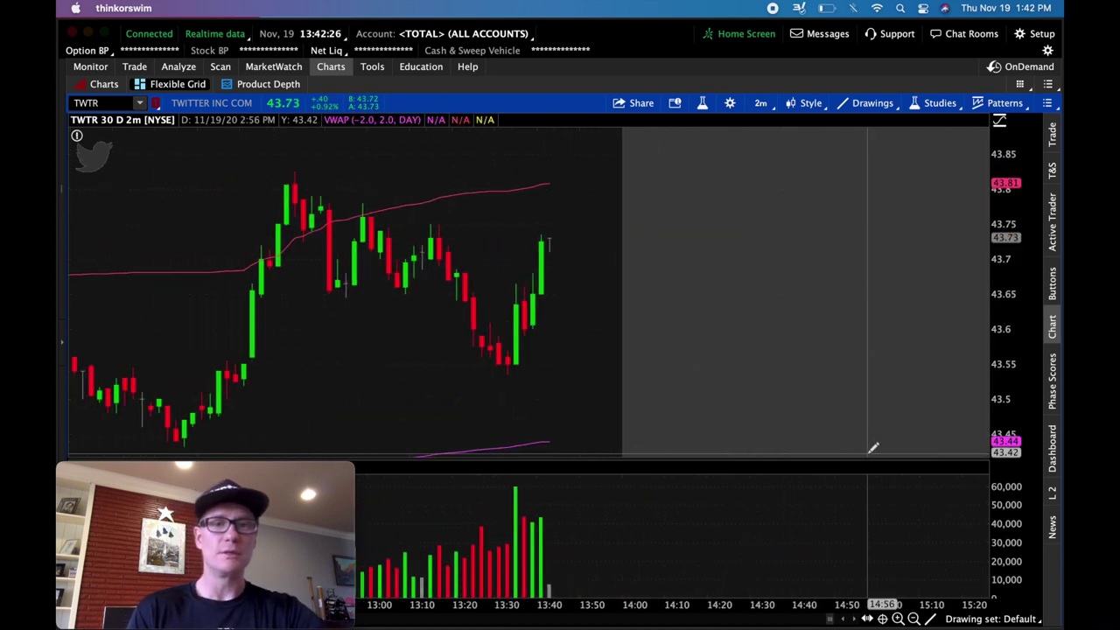
scroll(873, 449, up, 2)
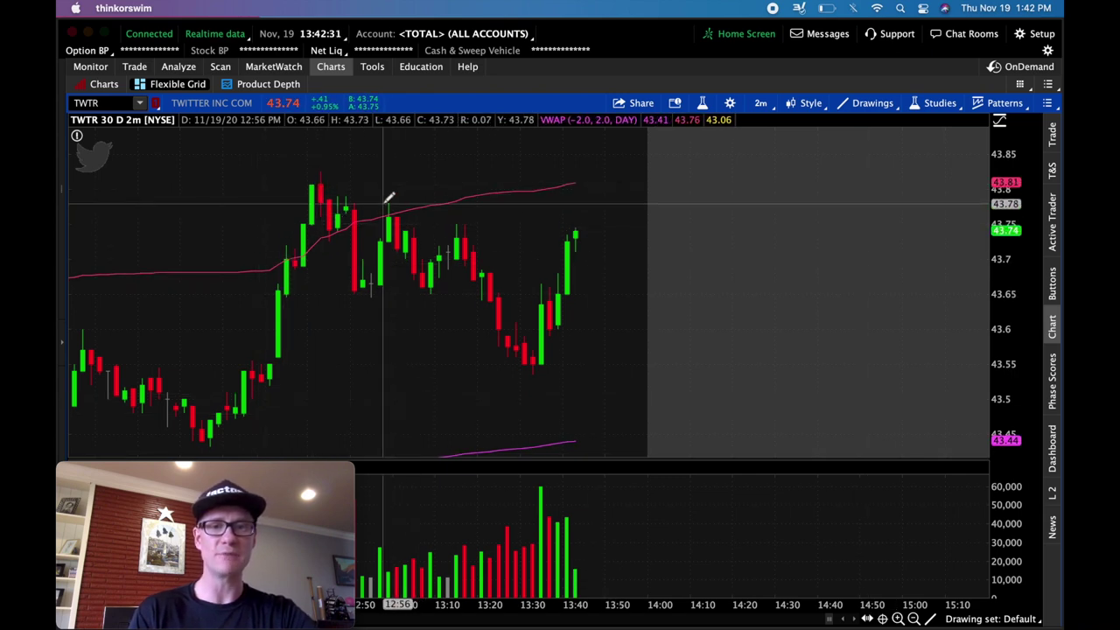
- Switch the chart to the AMD symbol
click(120, 102)
text(AMD)
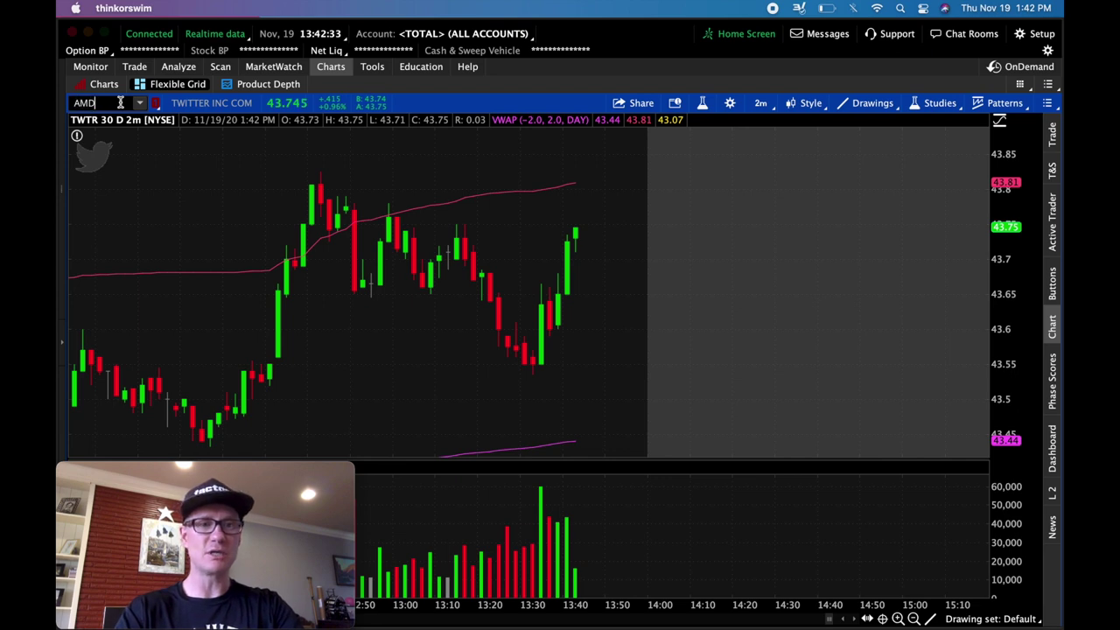
key(Return)
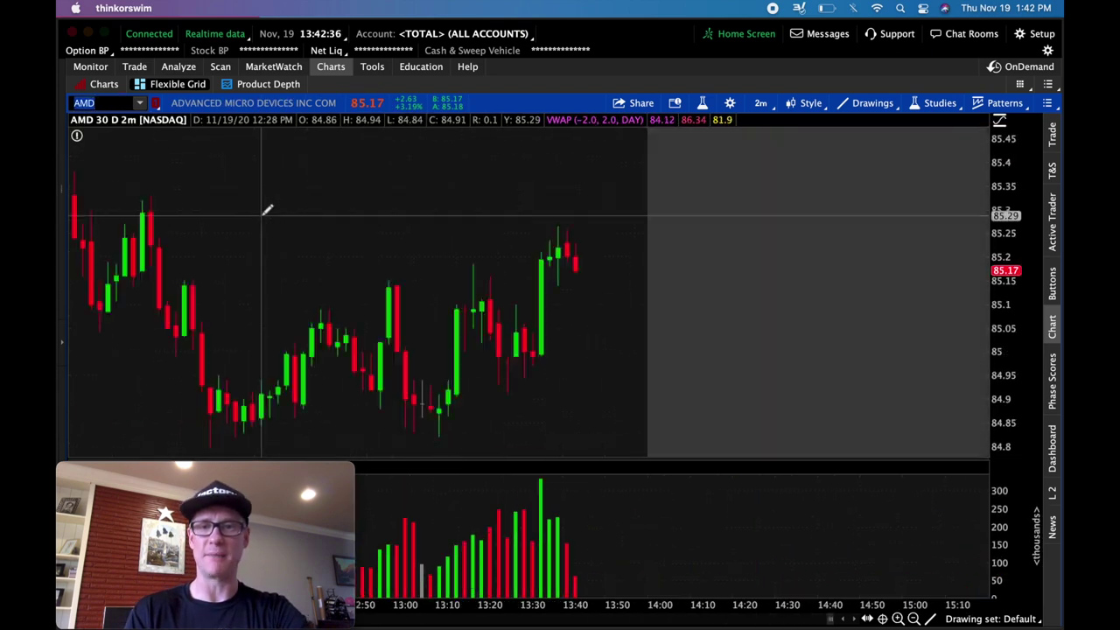
- Examine AMD's full 11/19/20 session, from the market open to the latest candles, against the VWAP line and bands
scroll(322, 222, up, 5)
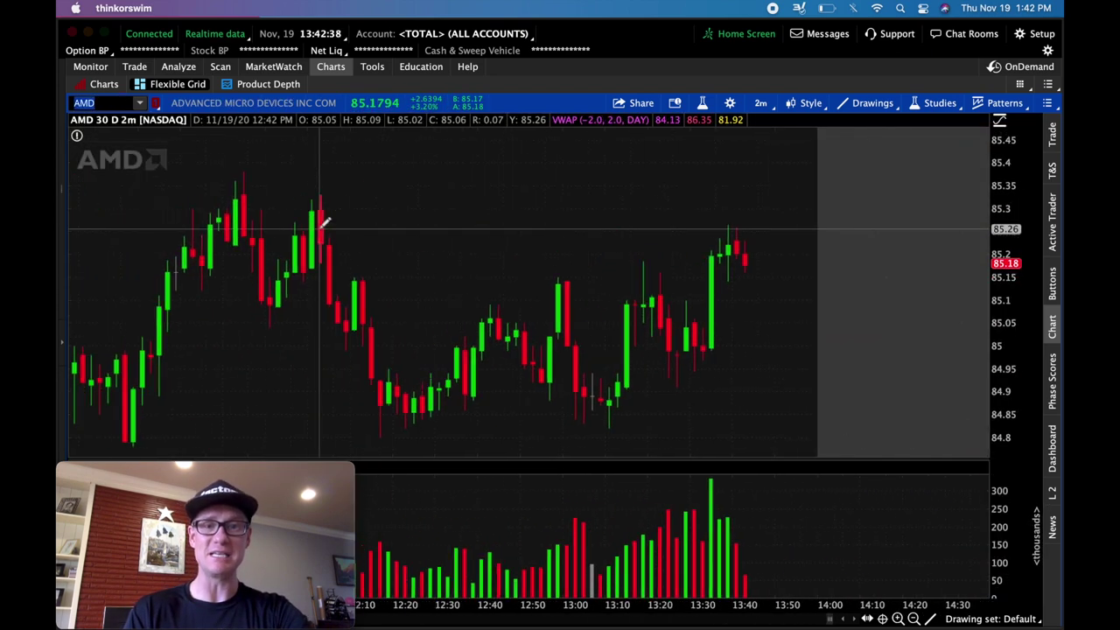
scroll(820, 427, down, 3)
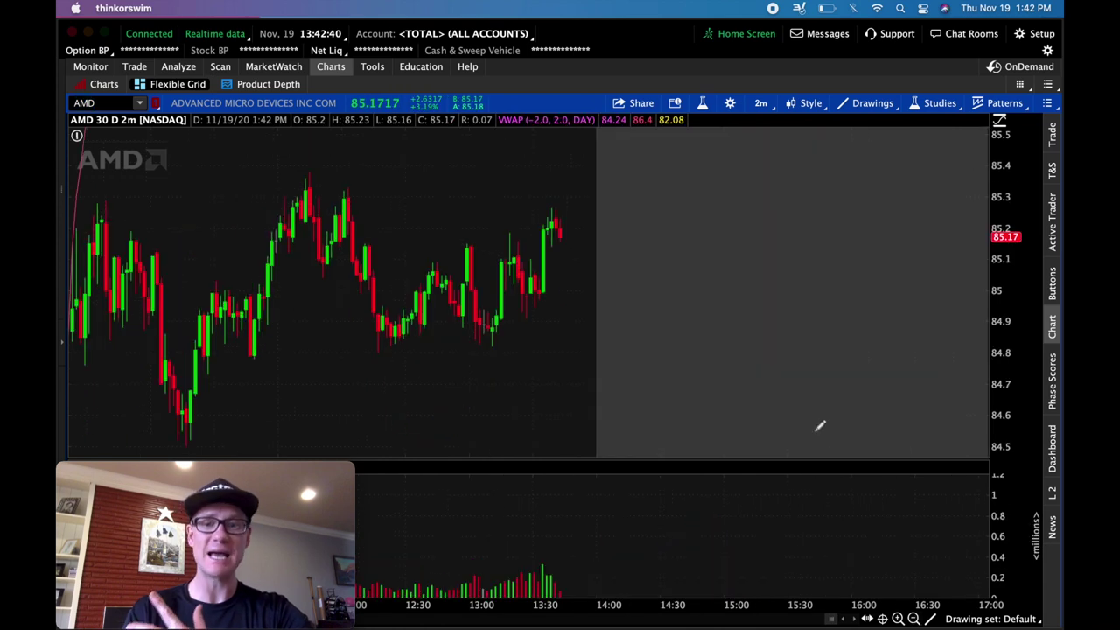
scroll(820, 427, up, 10)
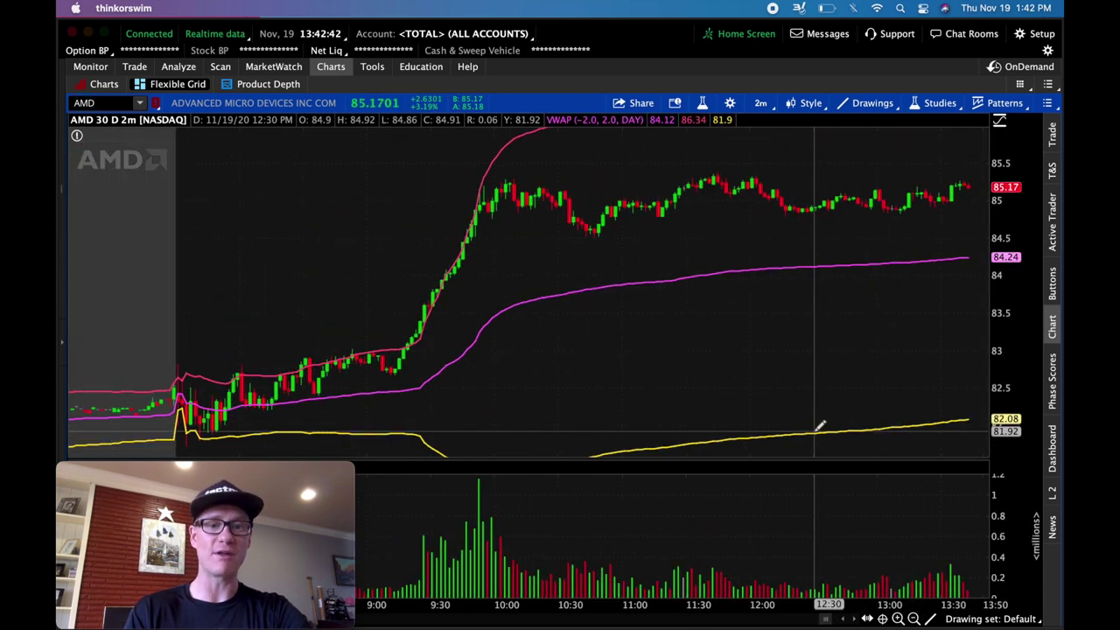
scroll(820, 426, up, 2)
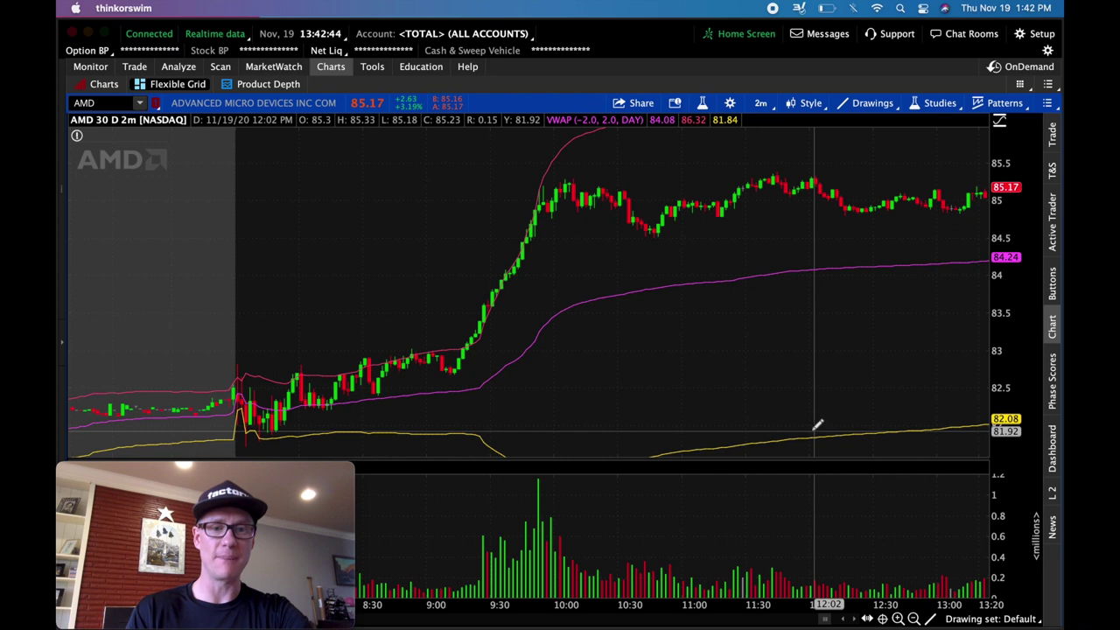
- Examine AMD's 11/19/20 candles between 8:24 and 9:04 up close around the upper VWAP band
drag(145, 299, 518, 286)
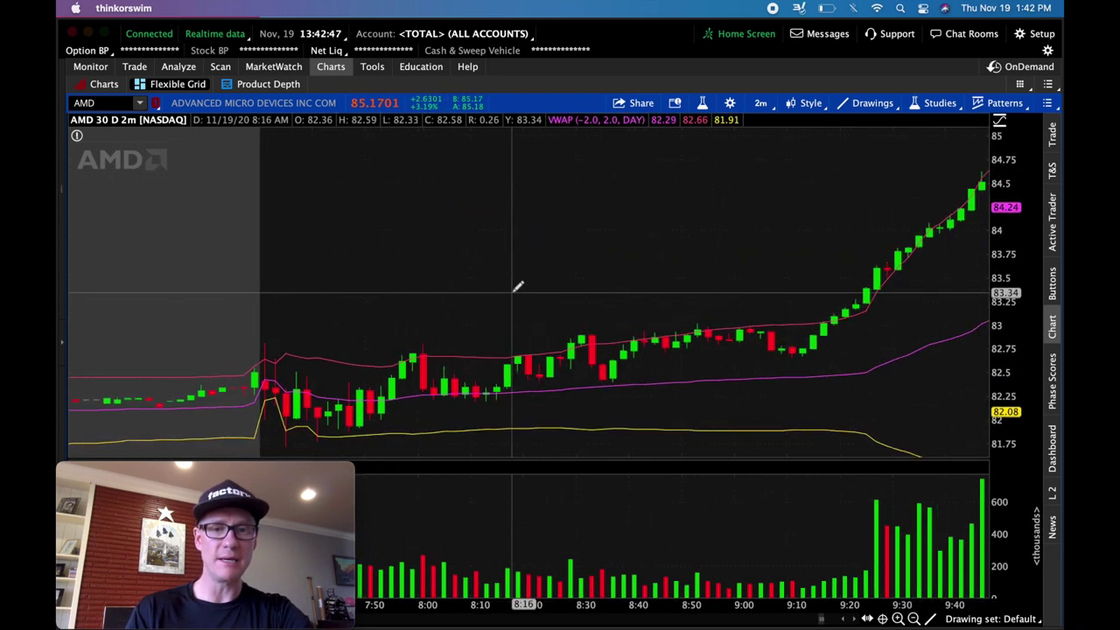
scroll(455, 350, down, 5)
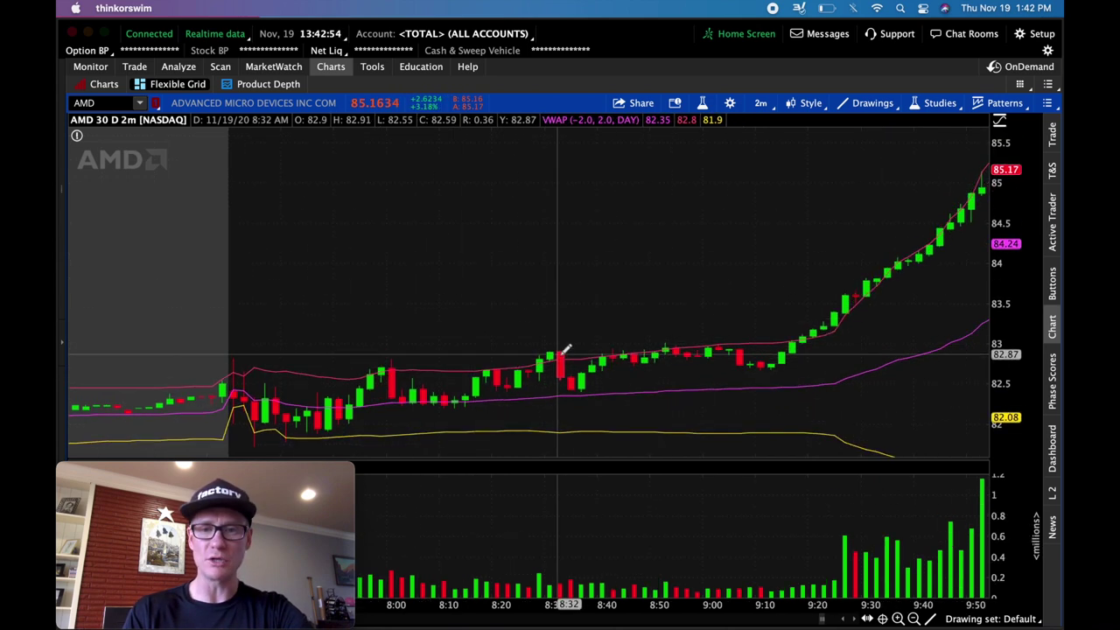
drag(421, 317, 735, 313)
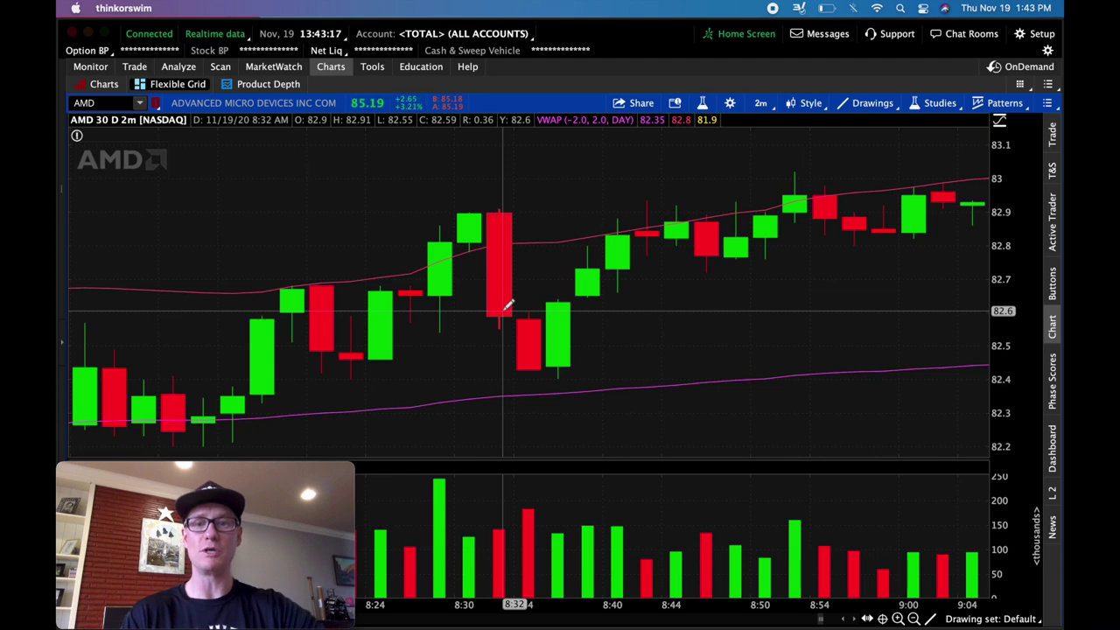
- Examine AMD's 11/19/20 climb from the market open past 9:20 in relation to the VWAP line and bands
click(914, 619)
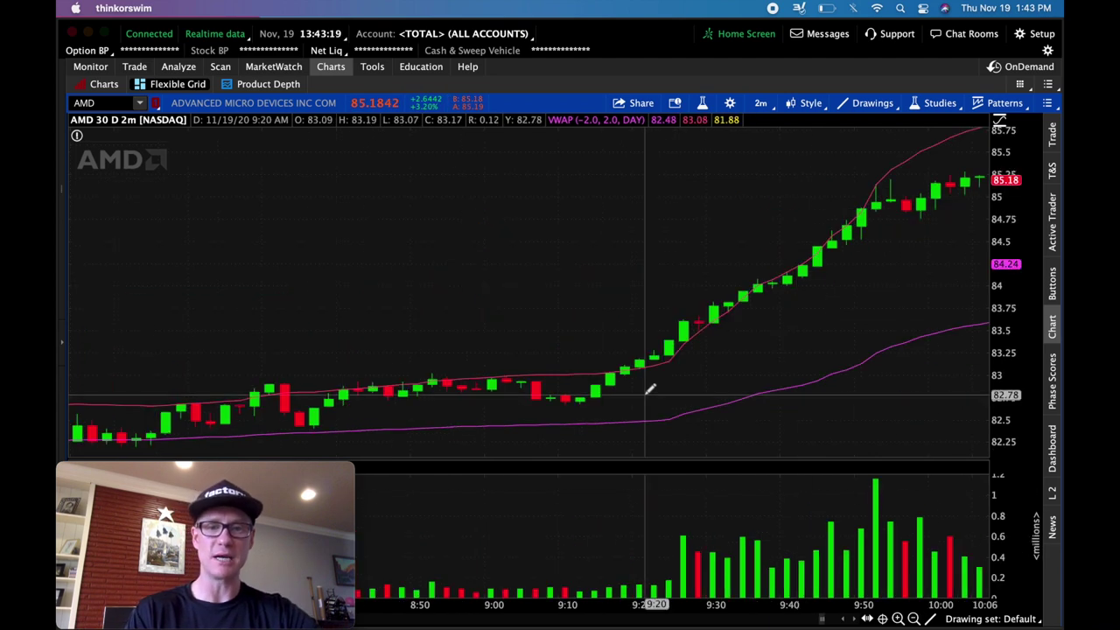
scroll(648, 388, up, 5)
scroll(651, 388, right, 3)
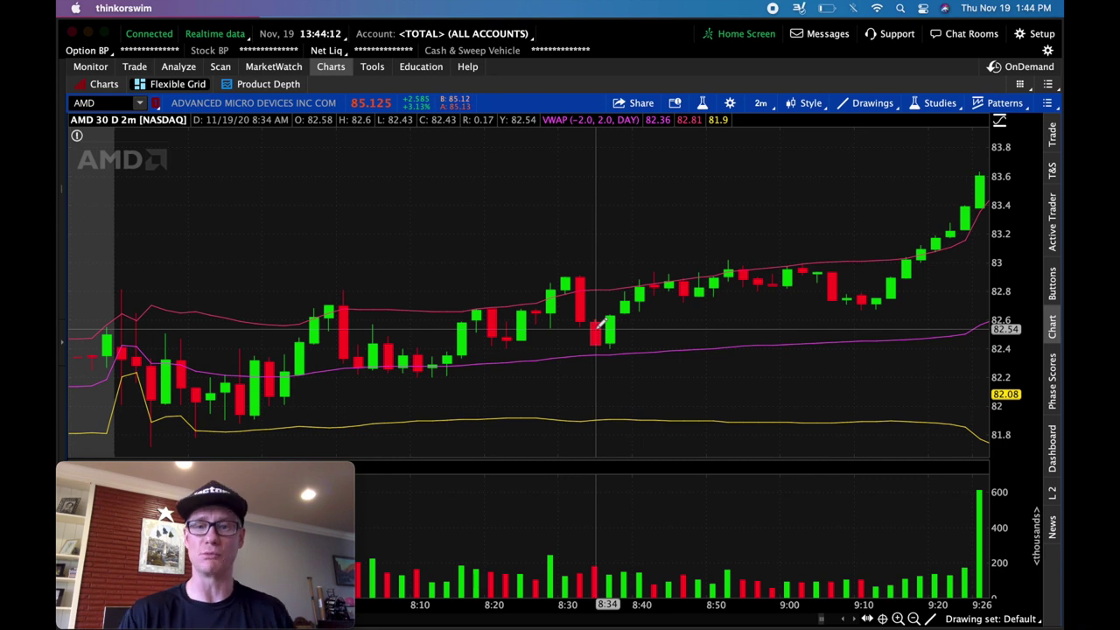
scroll(597, 326, right, 2)
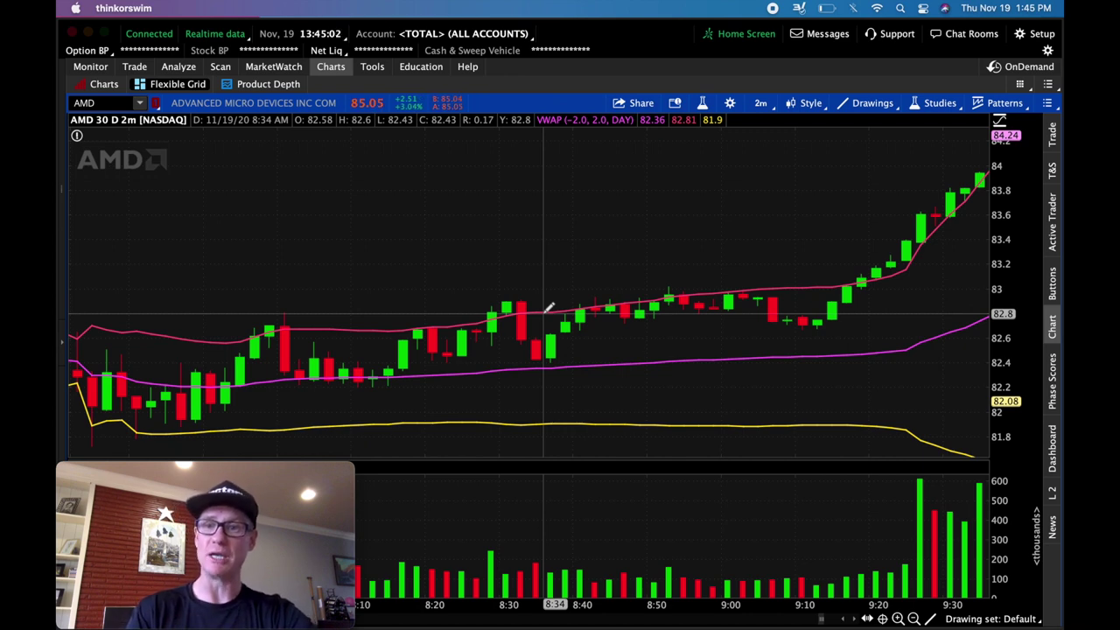
- Go back to AMD's 11/18/20 session and examine the candles after the 7:30 open against the VWAP line and bands
scroll(548, 307, up, 15)
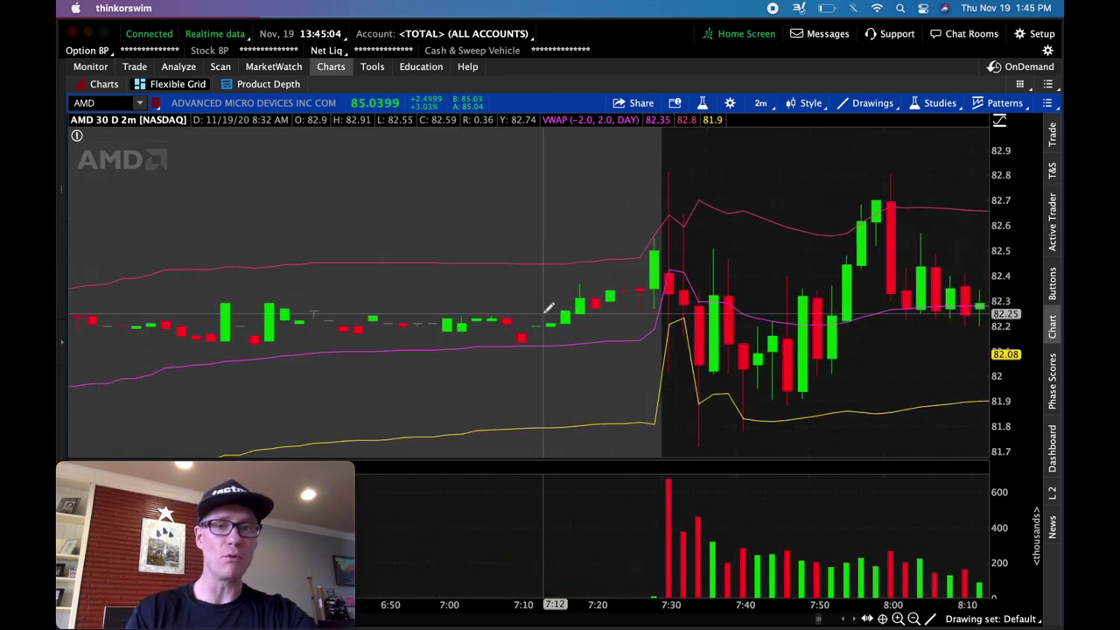
scroll(549, 306, up, 20)
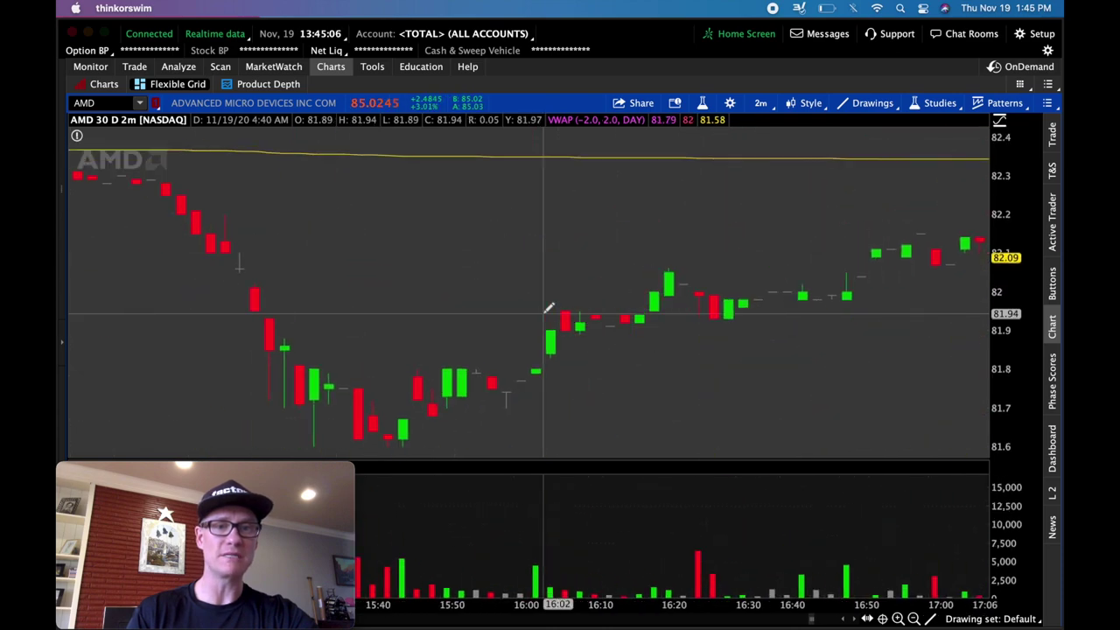
scroll(549, 306, up, 15)
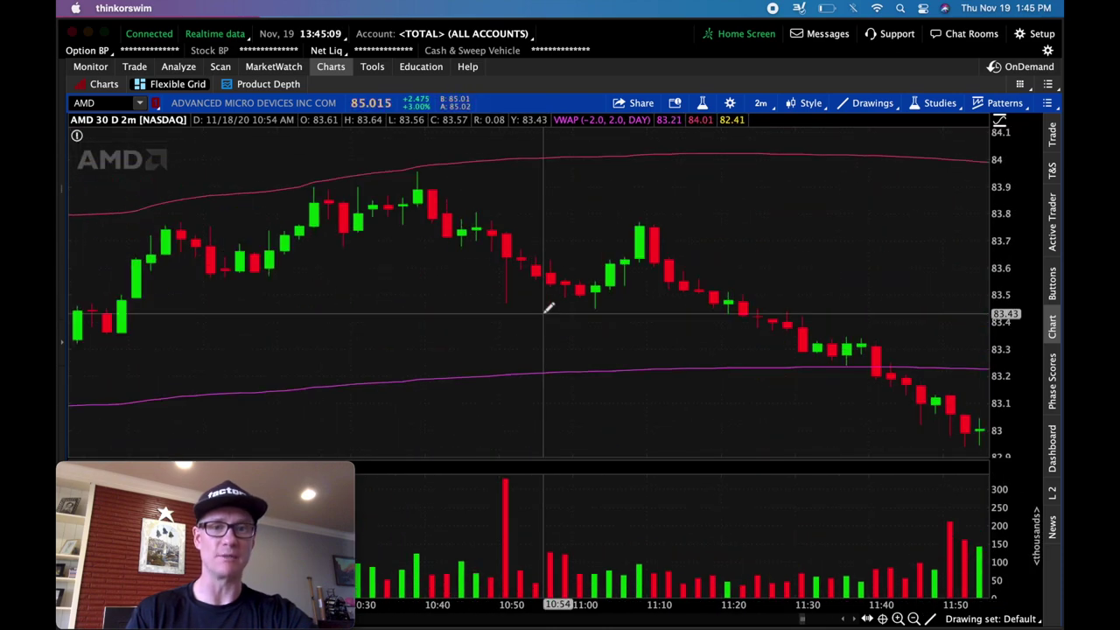
scroll(549, 307, up, 15)
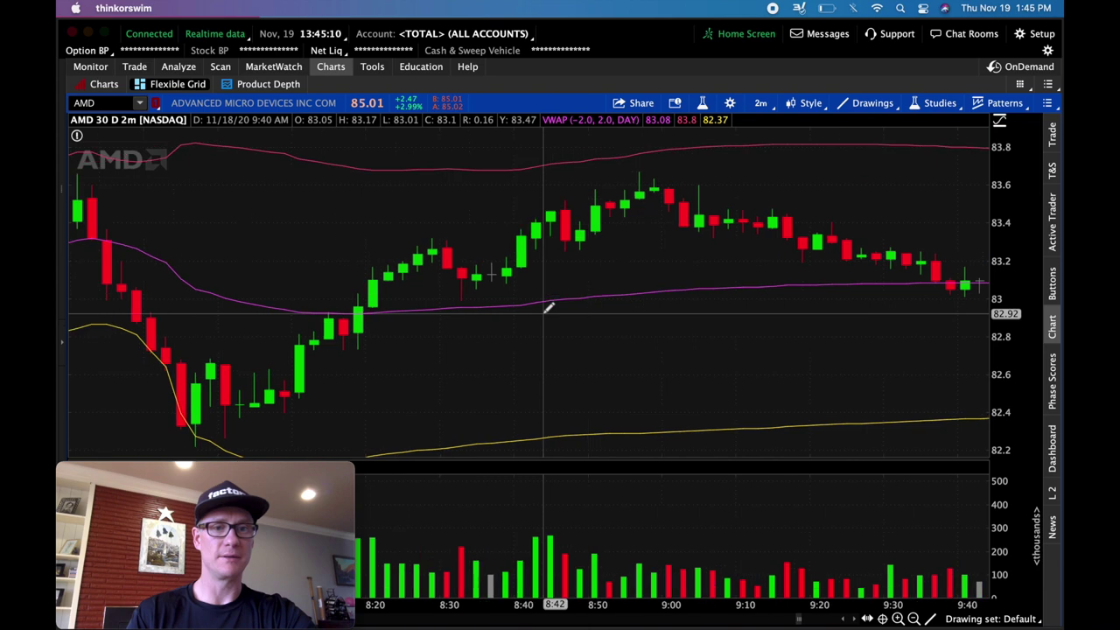
scroll(549, 306, up, 6)
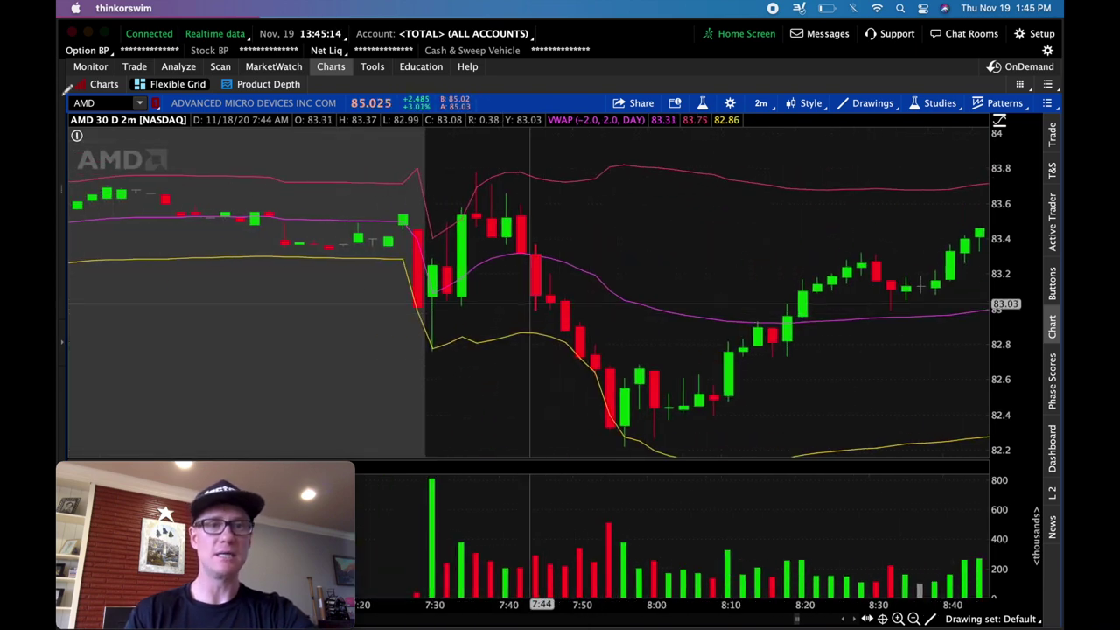
- Switch the chart to the TSLA symbol
click(102, 102)
text(TSL)
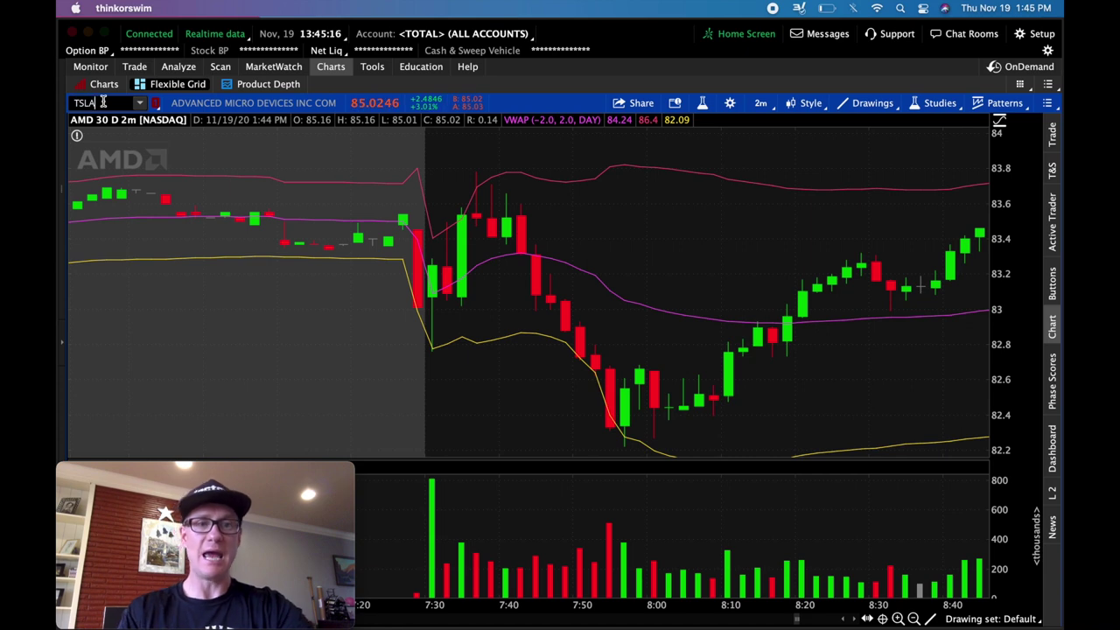
text(A)
key(Return)
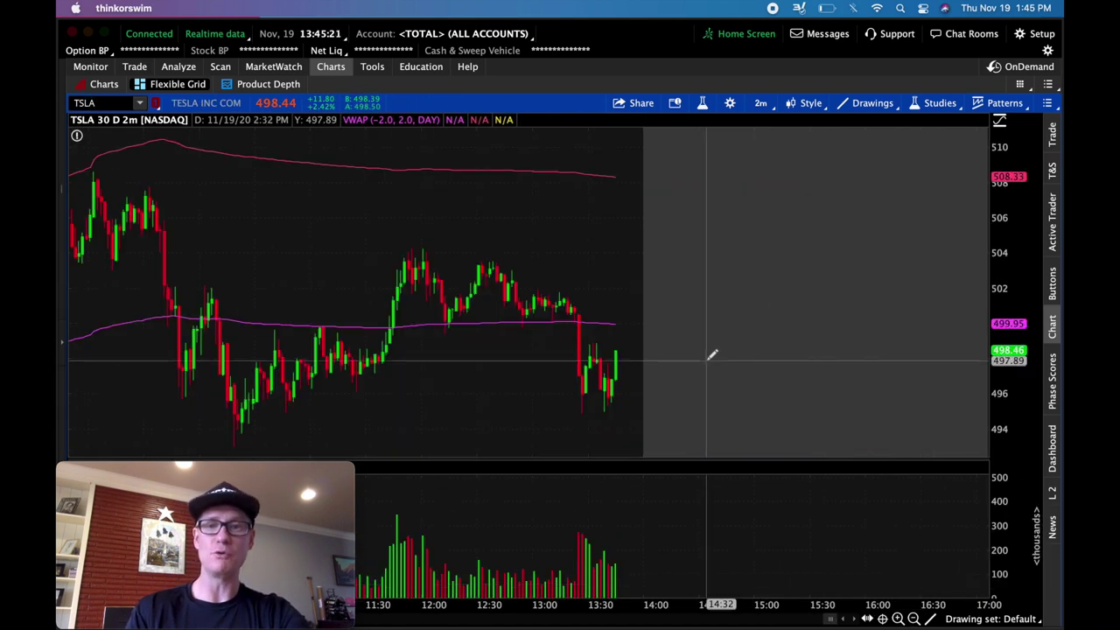
- Examine TSLA's 11/19/20 session from the market open onward against the VWAP line and both bands
scroll(712, 355, up, 5)
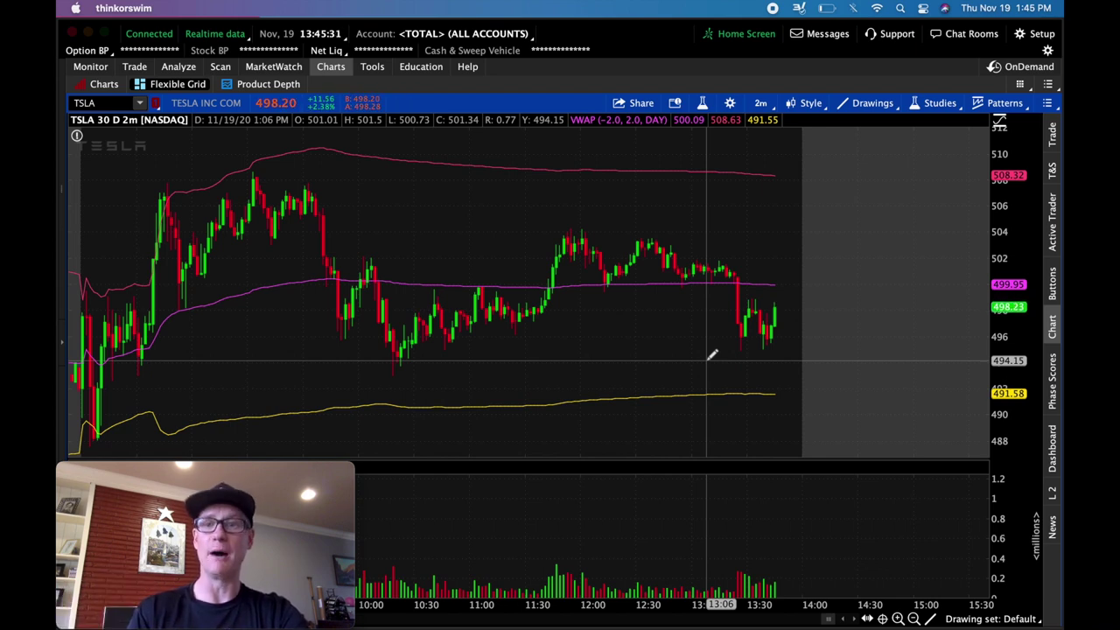
scroll(713, 355, up, 5)
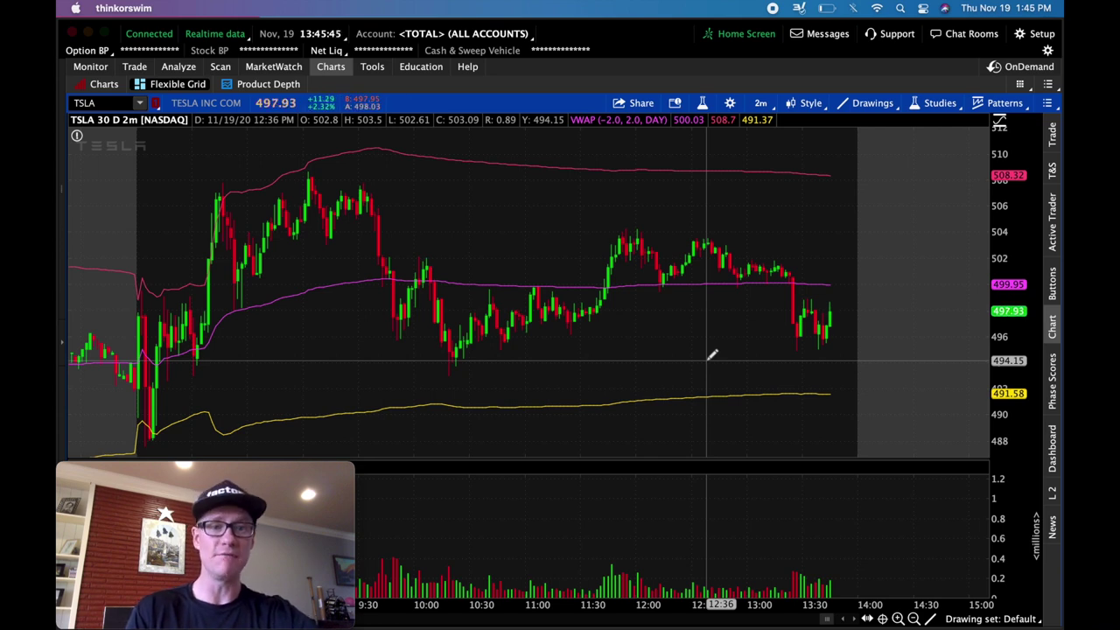
scroll(624, 343, left, 3)
scroll(623, 344, left, 10)
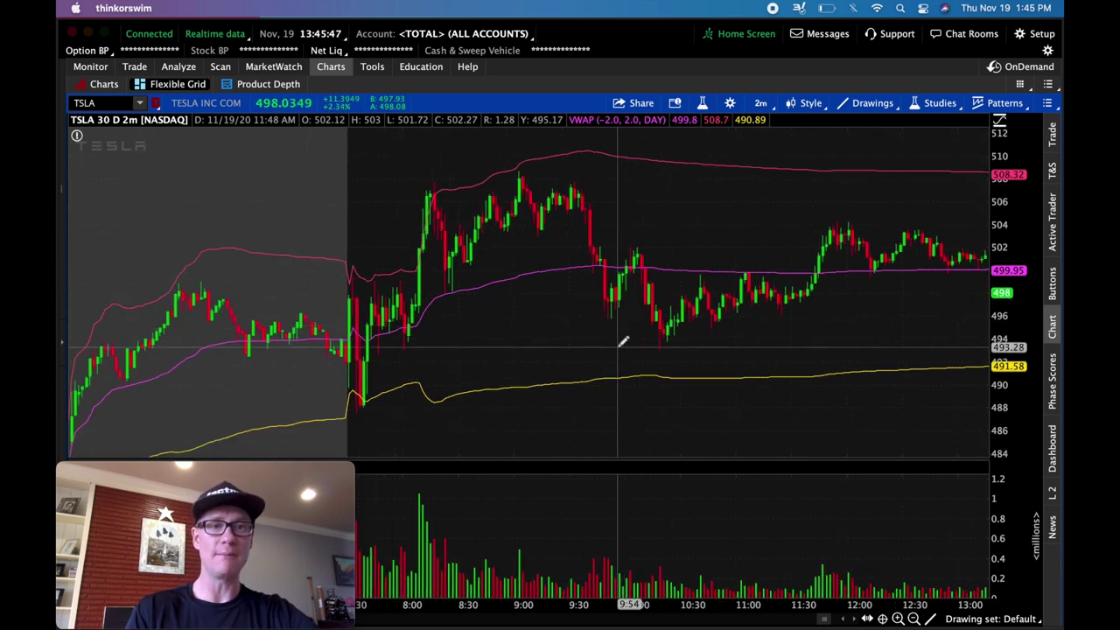
- Go back to TSLA's 11/18/20 session and examine its morning rally along the upper VWAP band around 10:00
scroll(623, 341, left, 15)
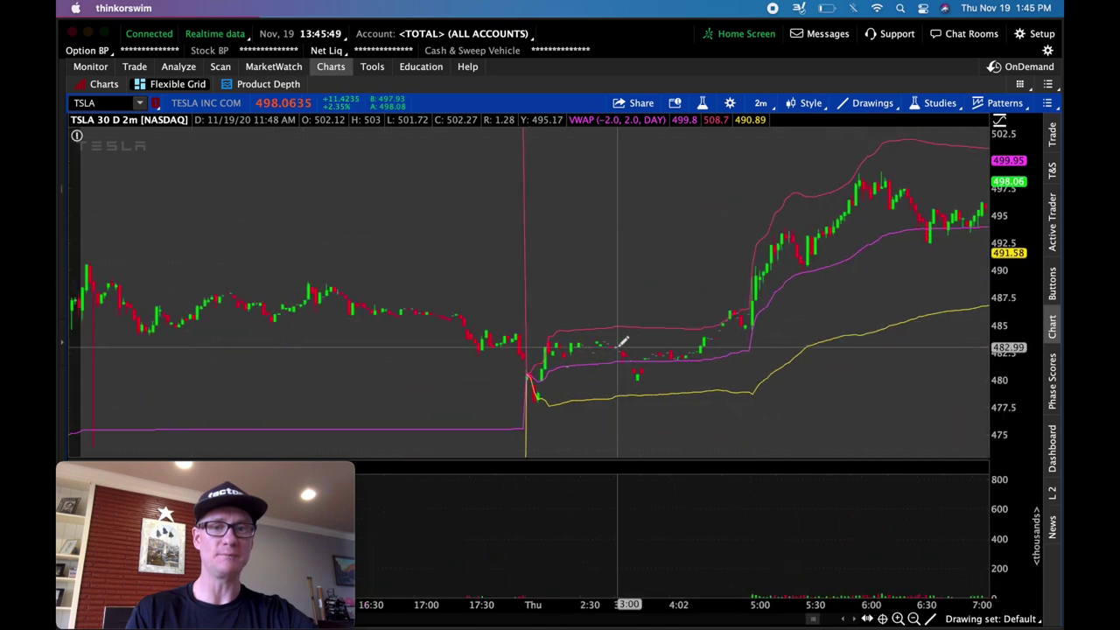
scroll(623, 341, left, 3)
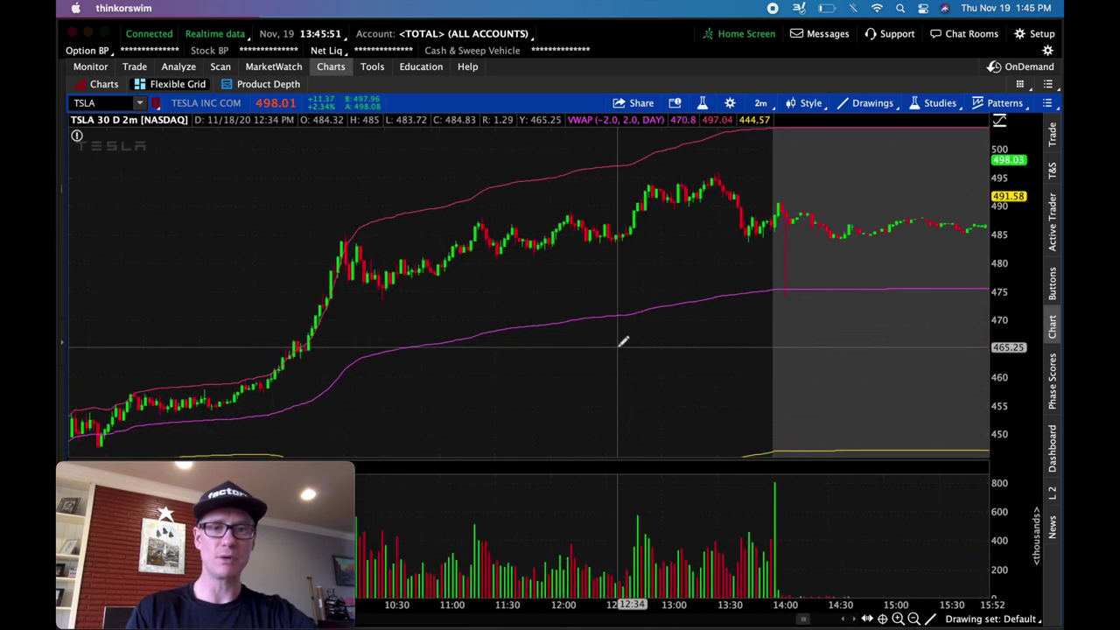
drag(268, 193, 600, 212)
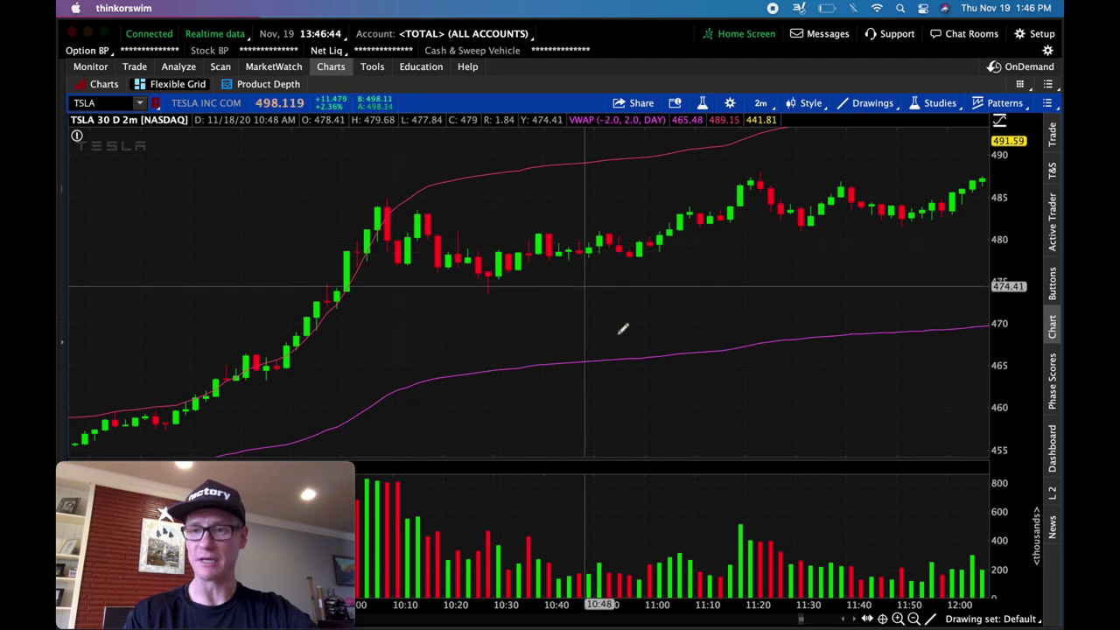
- Examine TSLA's 11/18/20 candles from about 10:10 to 12:50 between the VWAP line and the upper band
scroll(646, 340, down, 5)
scroll(643, 338, up, 3)
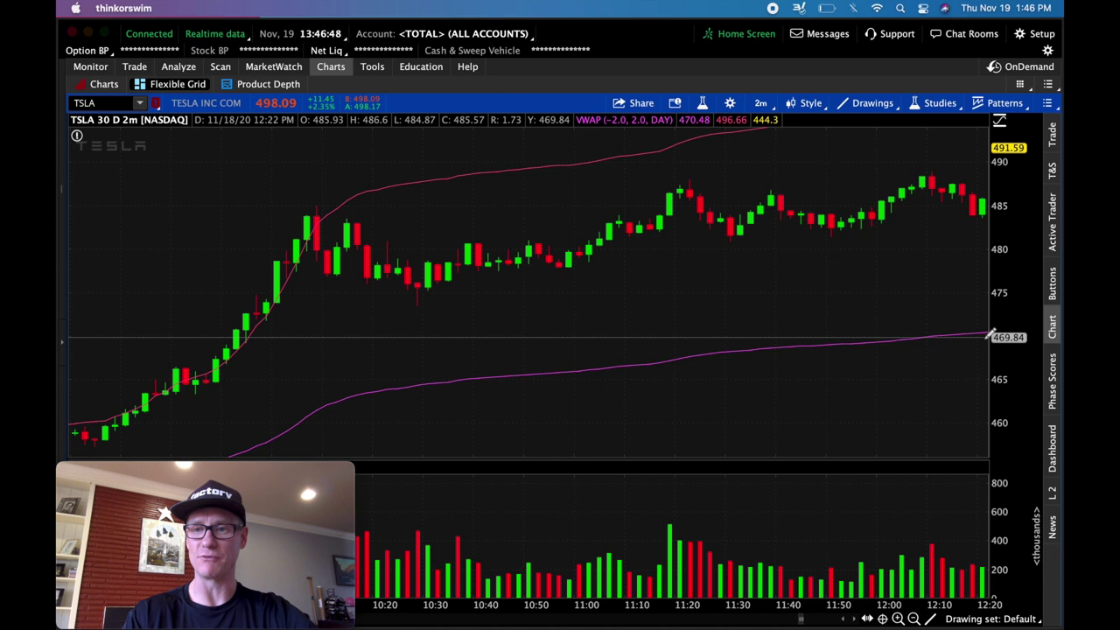
scroll(933, 320, down, 2)
scroll(937, 322, down, 1)
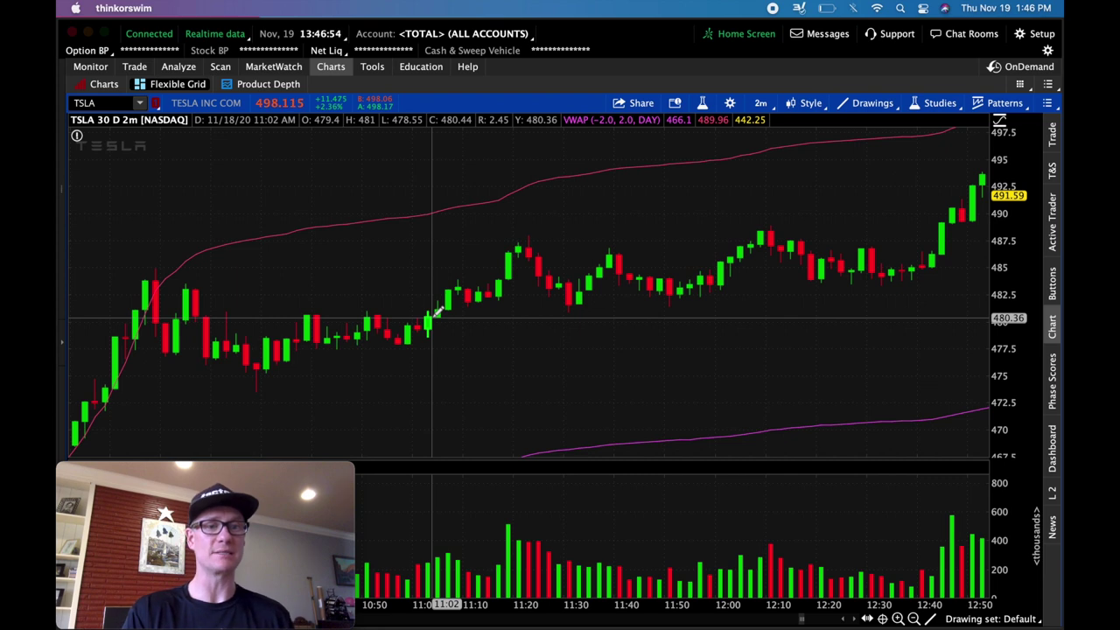
scroll(437, 313, up, 2)
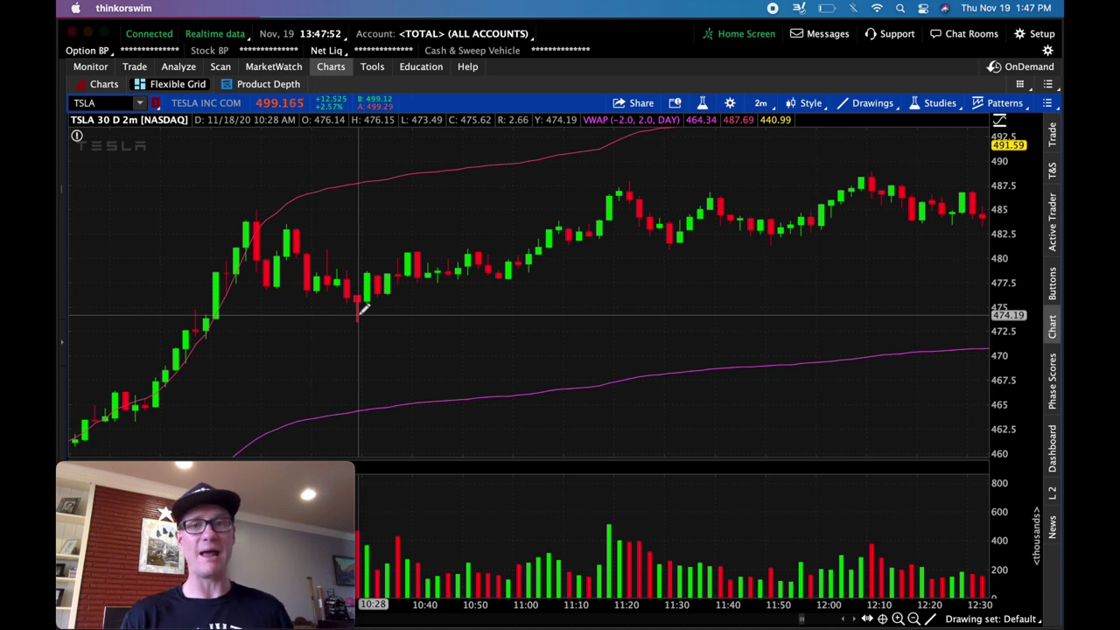
- Examine TSLA's premarket and opening candles of 11/18/20 around the VWAP line and lower band
scroll(362, 309, up, 5)
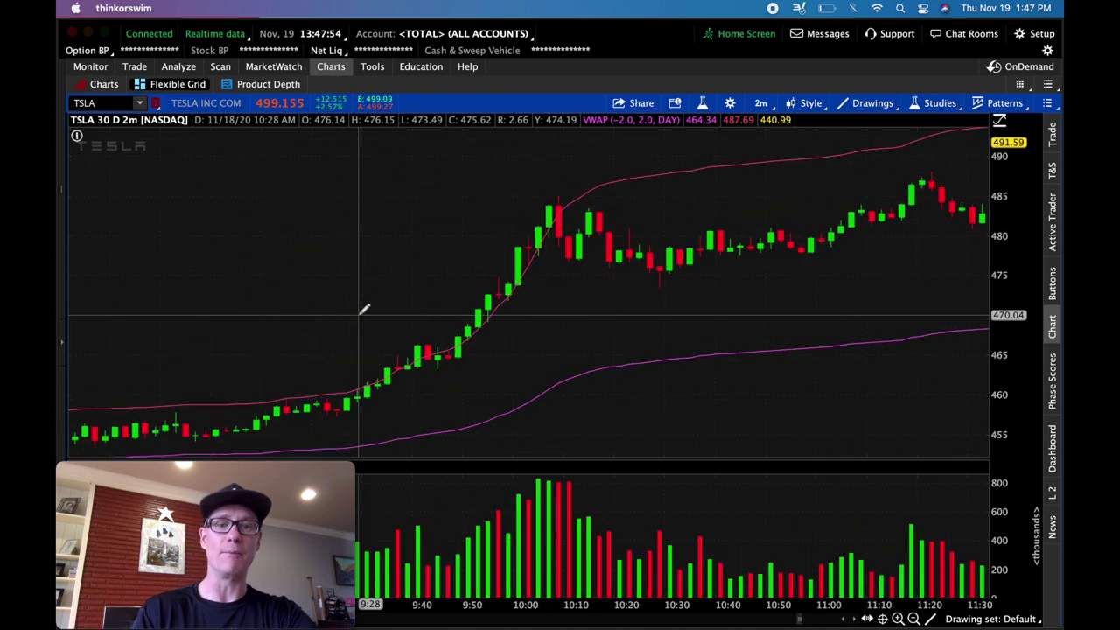
scroll(363, 310, up, 10)
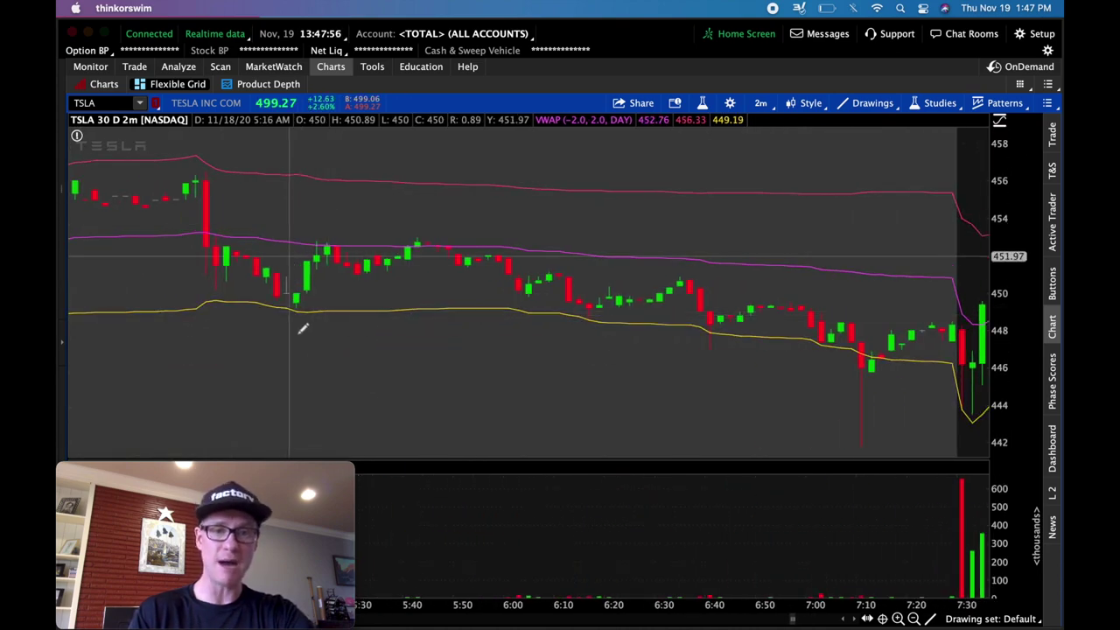
scroll(303, 331, down, 10)
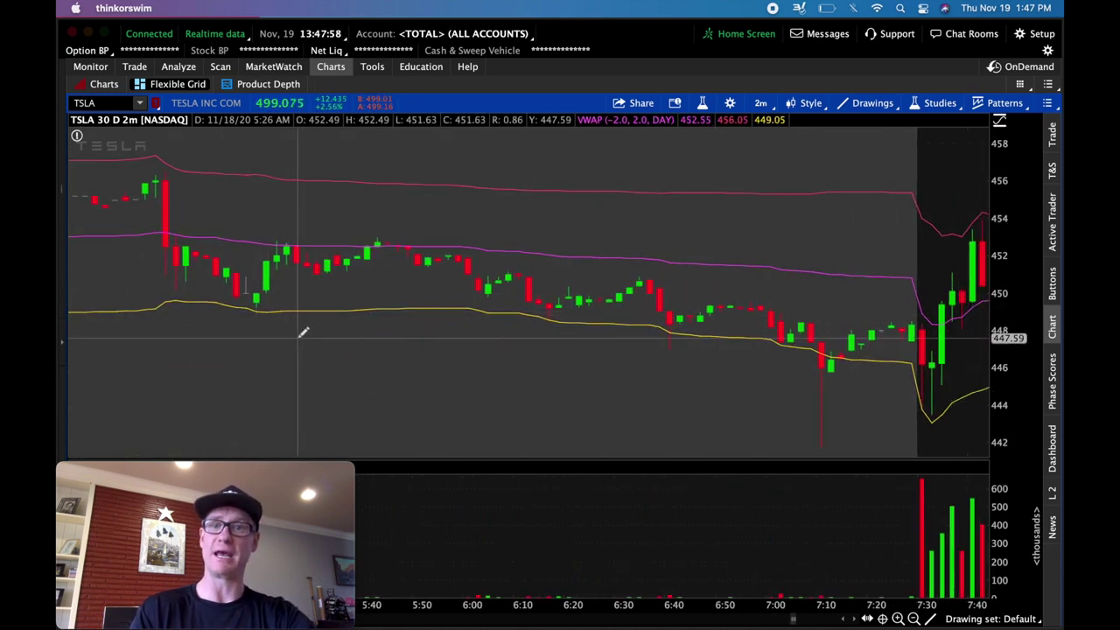